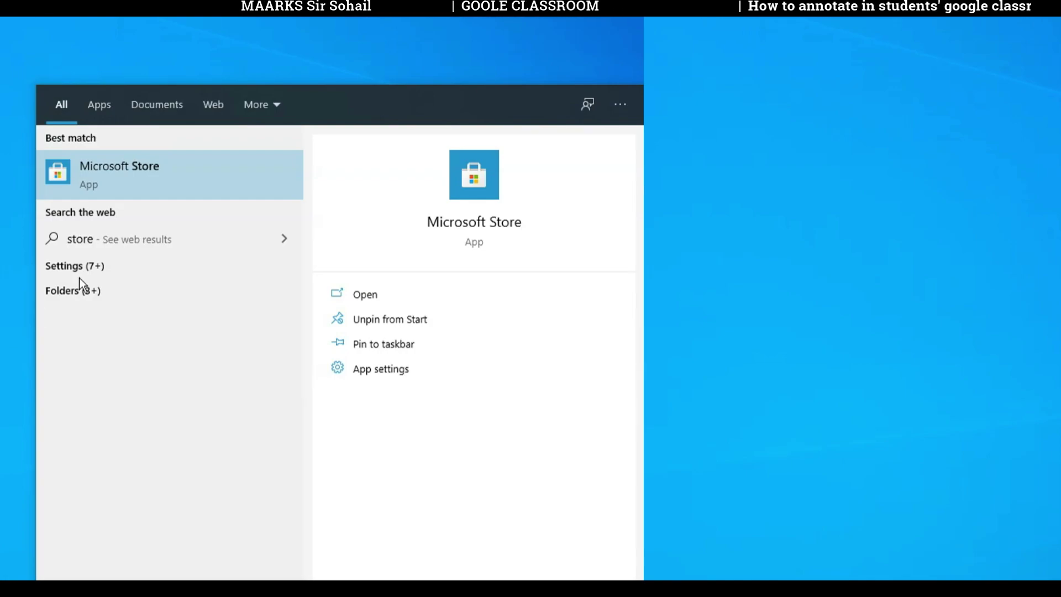
Step: Search Microsoft Store for 'foxit', confirm Foxit MobilePDF is installed, and close the Store
left_click(141, 175)
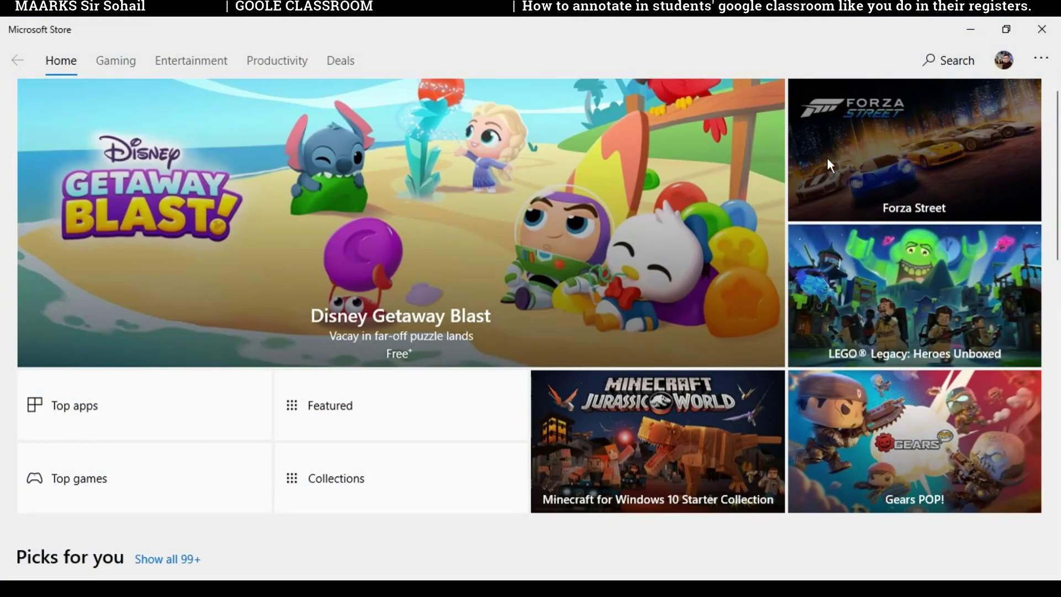
left_click(953, 68)
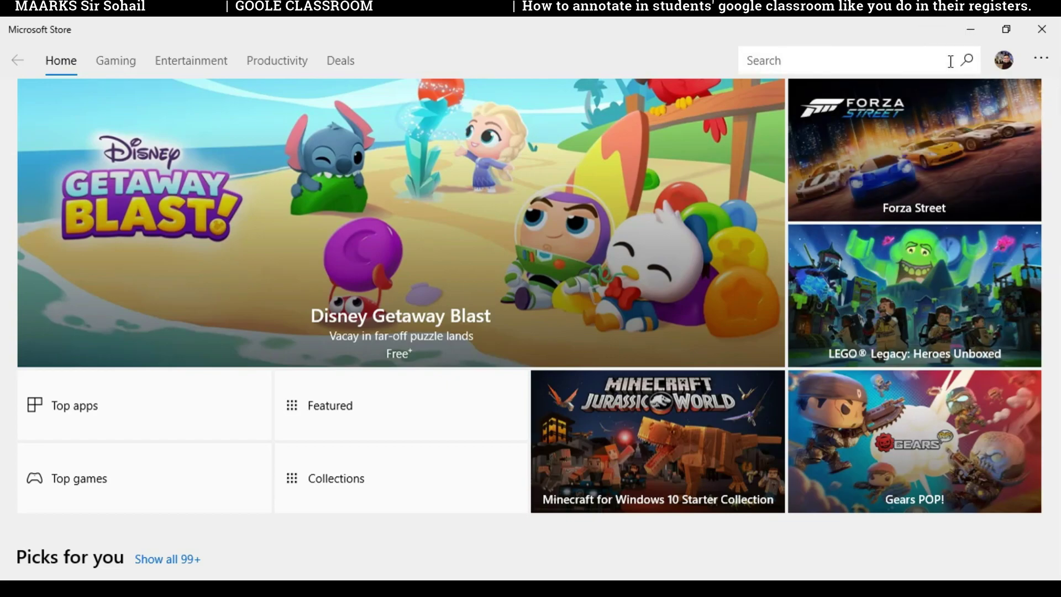
left_click(853, 61)
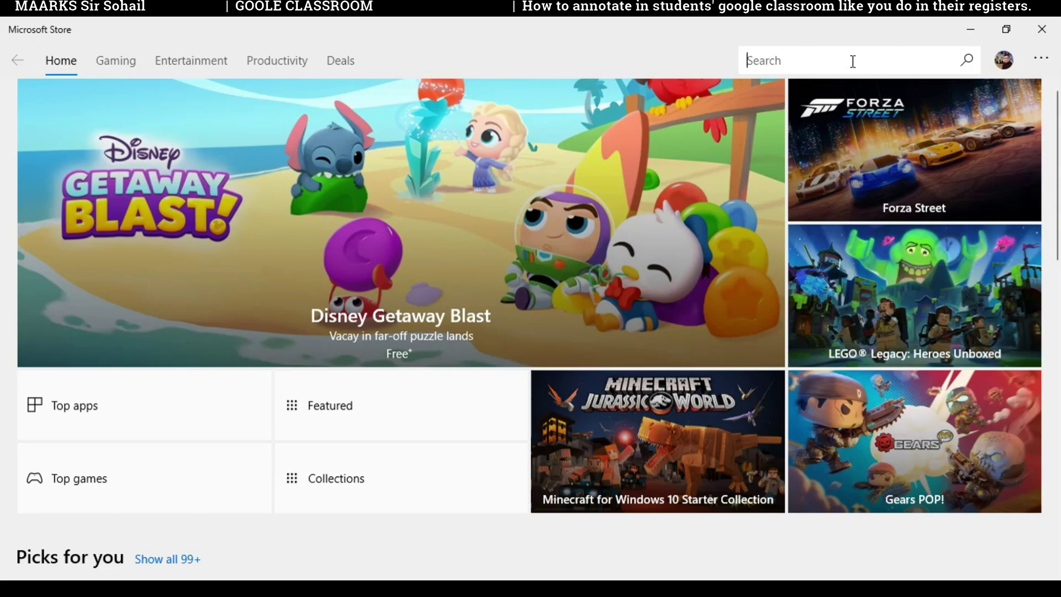
type("foxit")
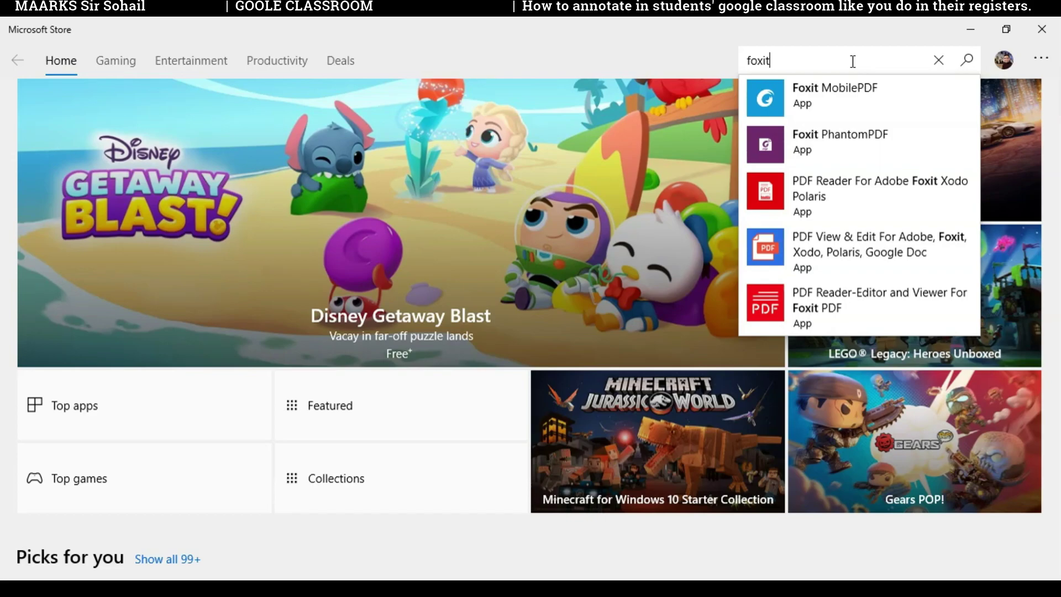
left_click(844, 91)
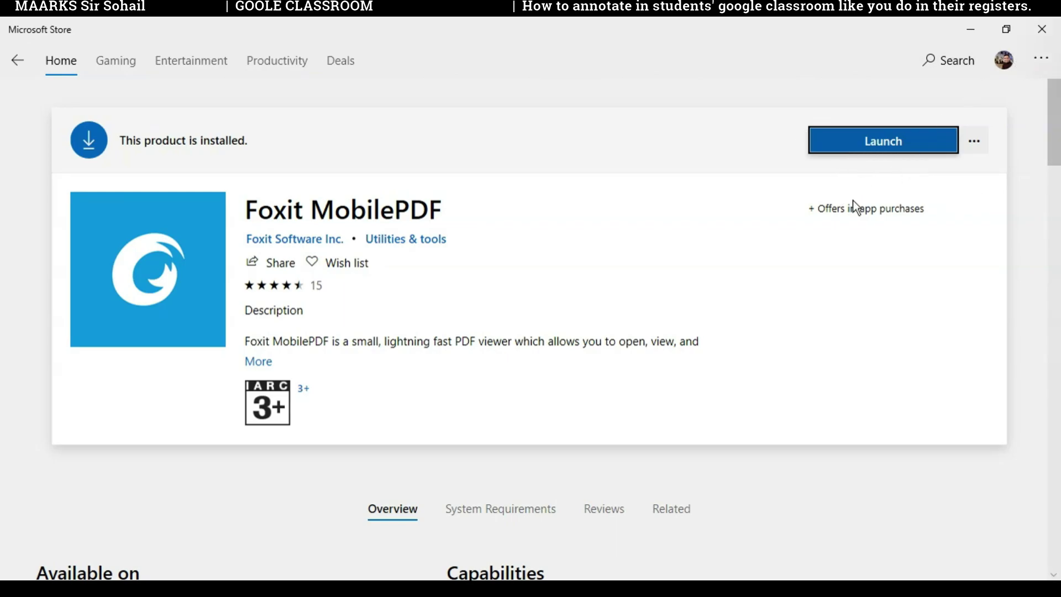
left_click(1041, 30)
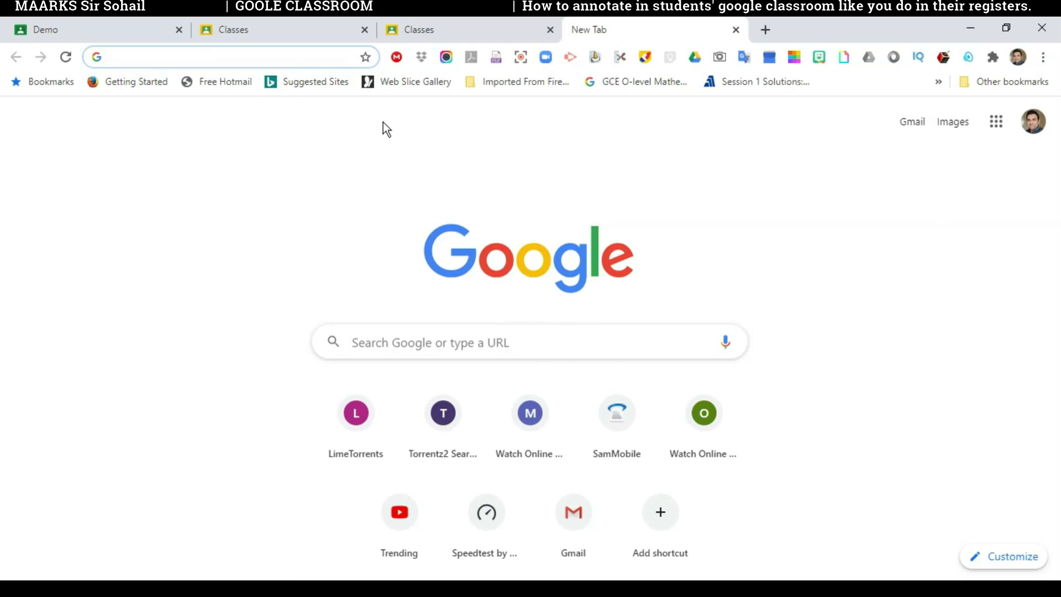
Step: Search Google for 'google drive download' and open the Google Drive download page
left_click(257, 52)
left_click(552, 348)
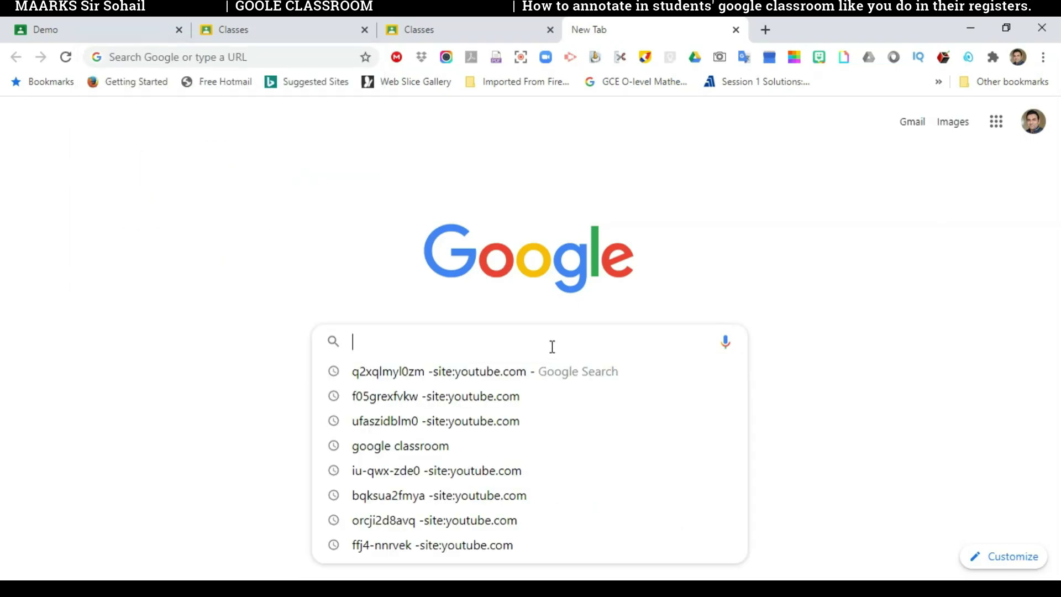
type("google drive")
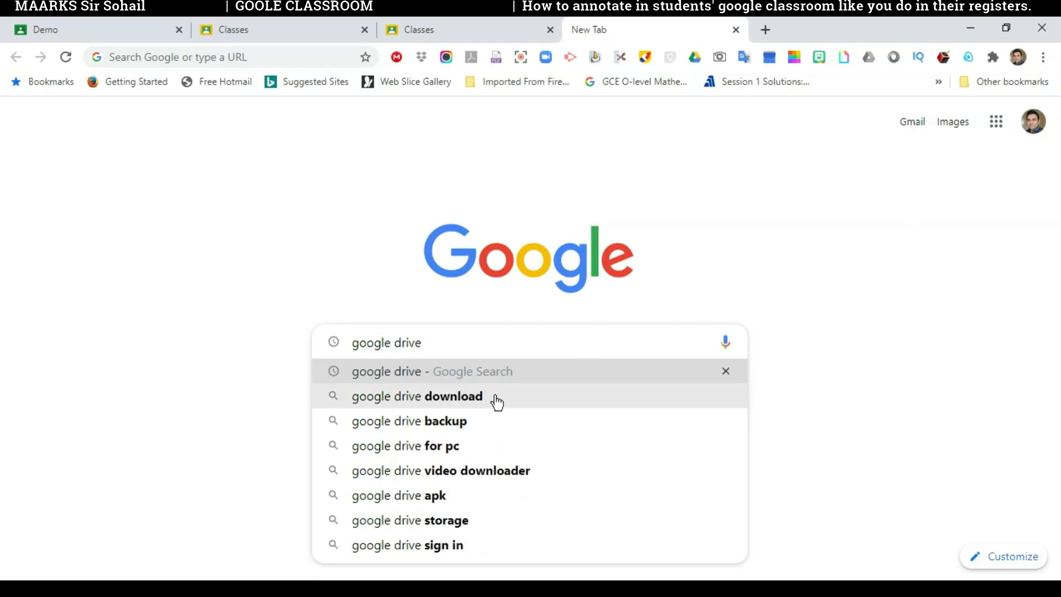
left_click(494, 400)
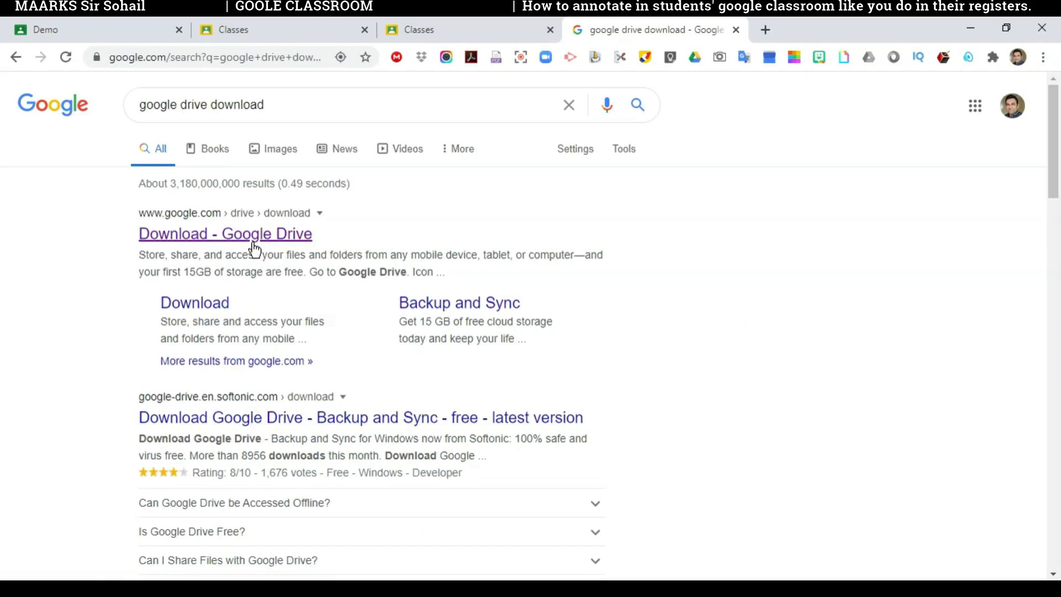
left_click(253, 242)
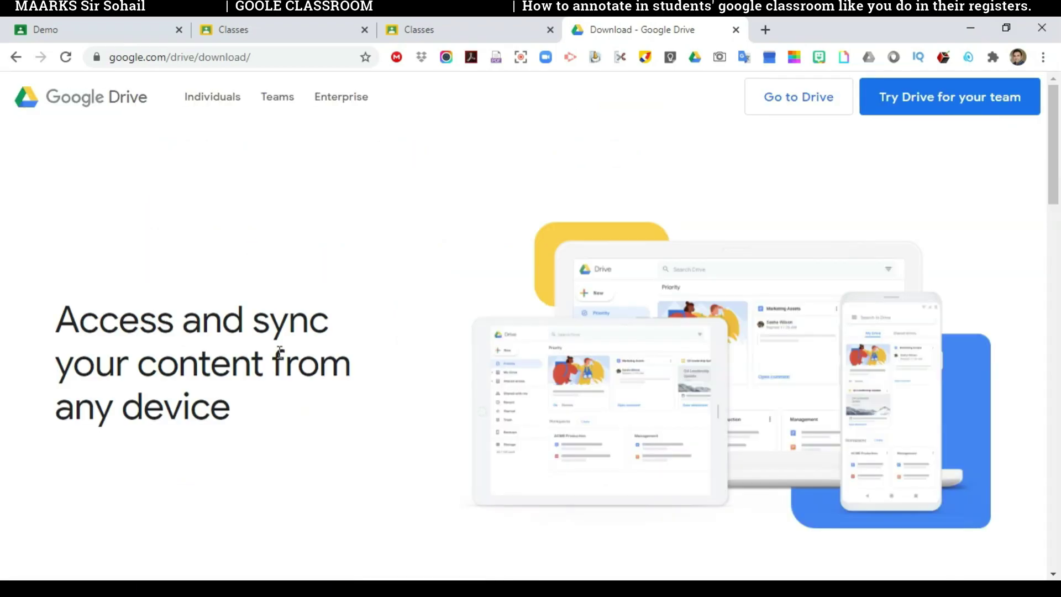
Step: Download the Backup and Sync installer after agreeing to the terms, then close Chrome
scroll(479, 319, "down", 6)
scroll(478, 314, "down", 3)
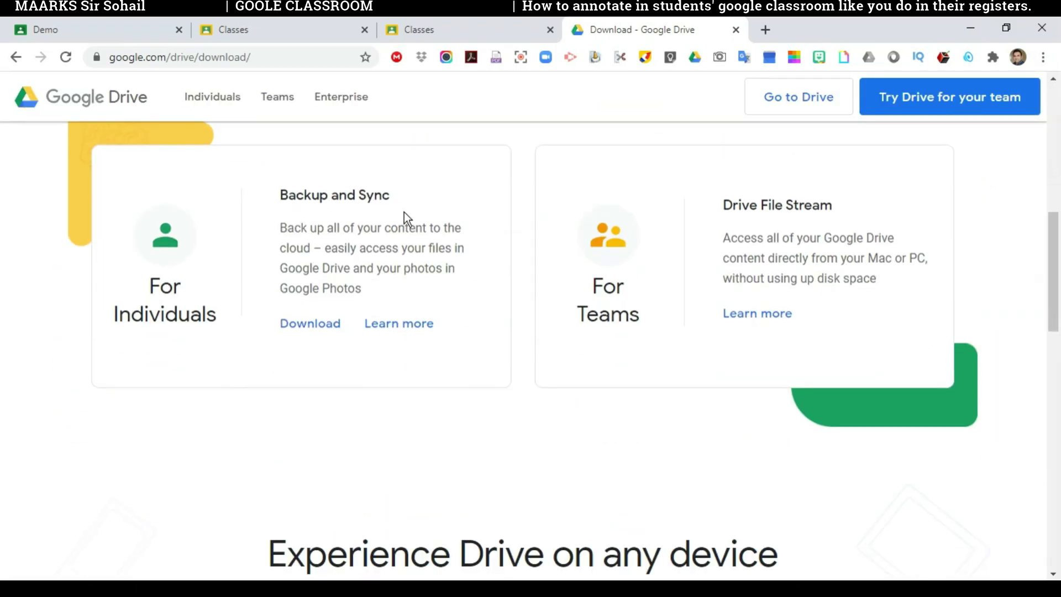
left_click_drag(277, 197, 396, 201)
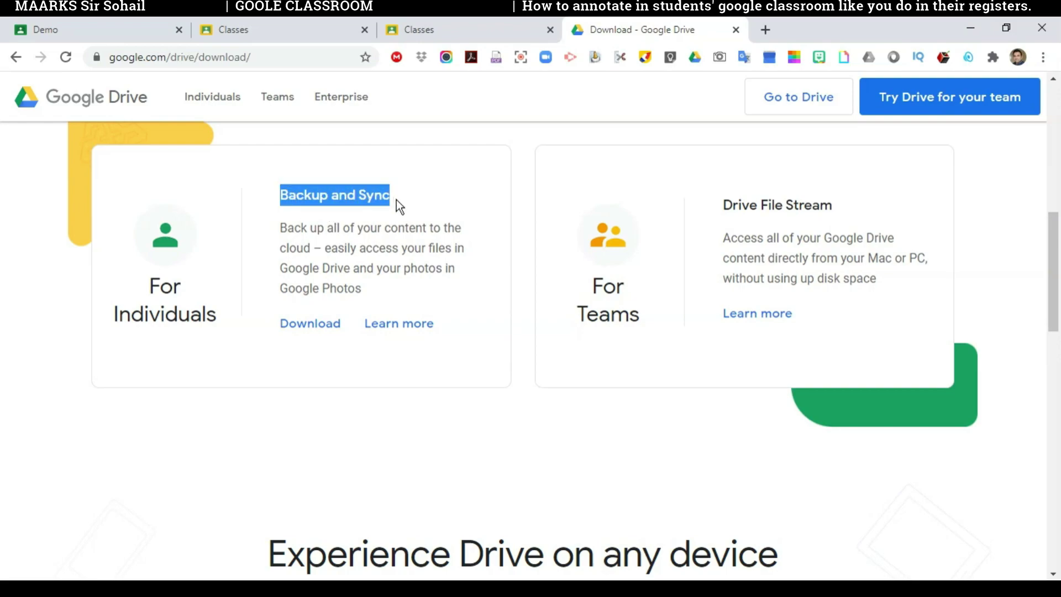
left_click(427, 203)
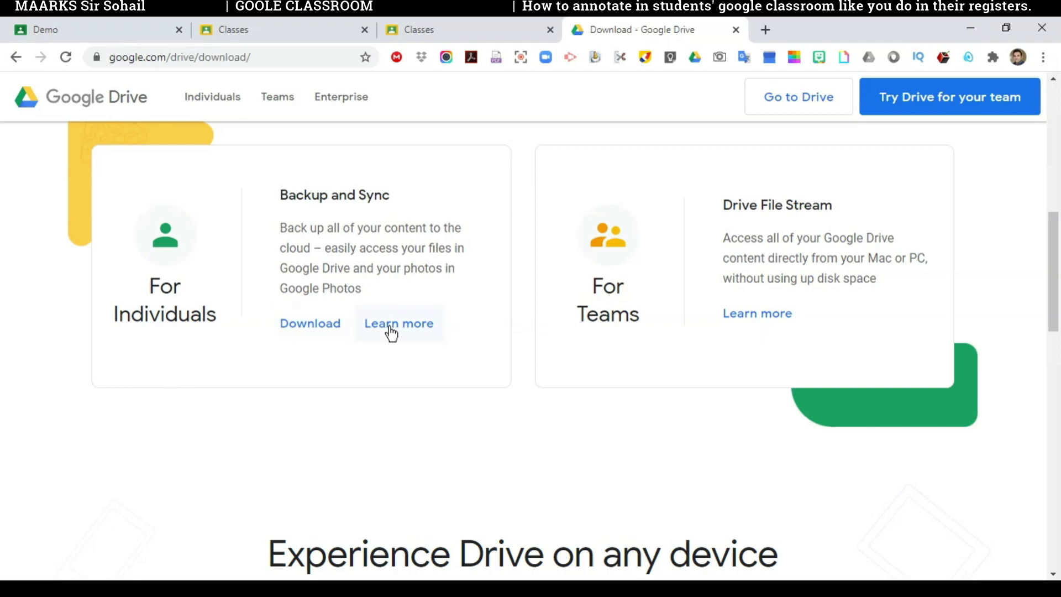
left_click(294, 329)
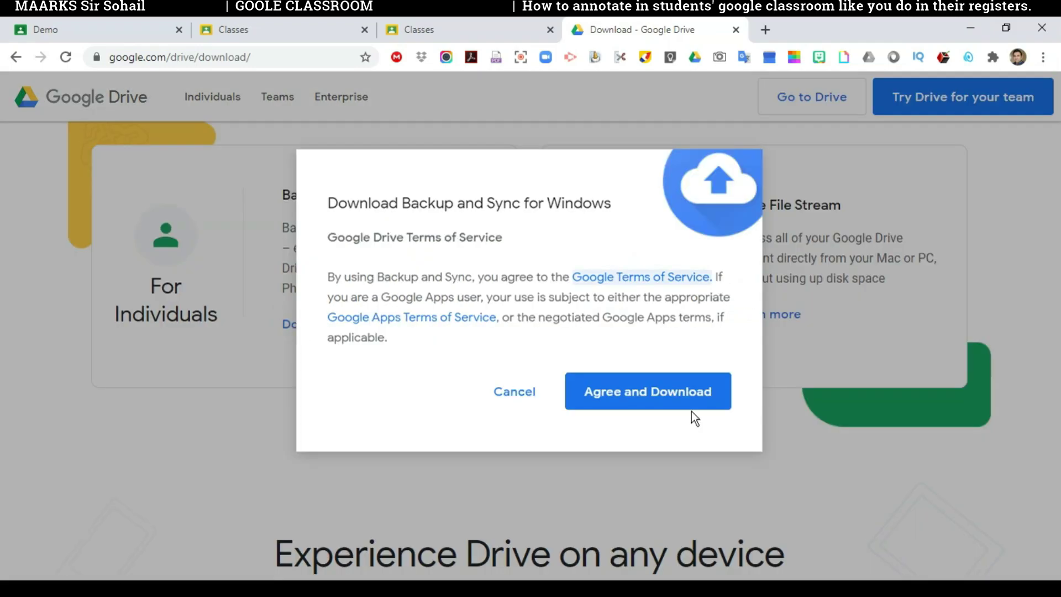
left_click(673, 395)
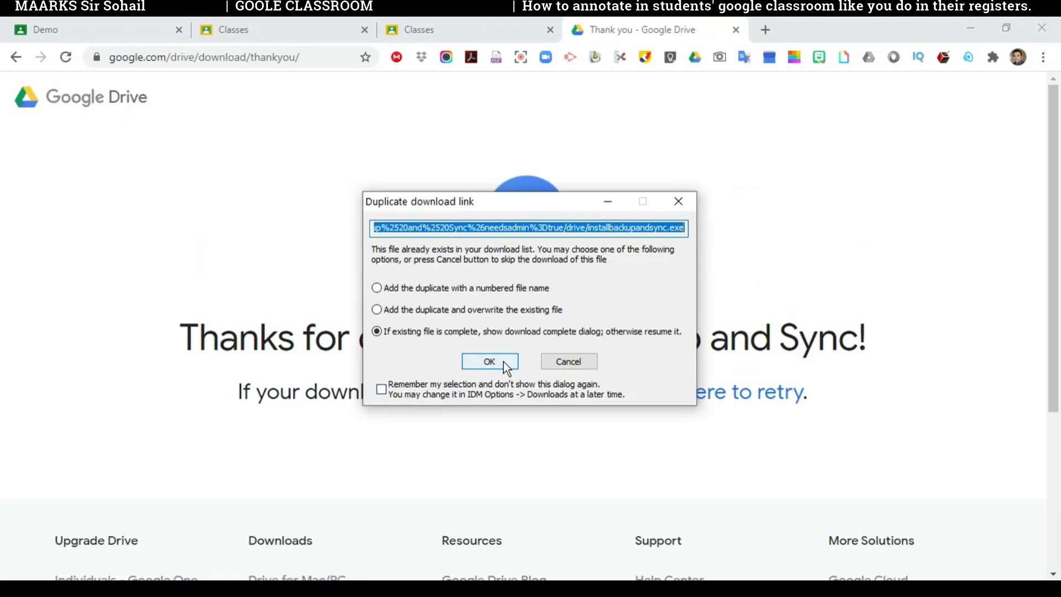
left_click(490, 361)
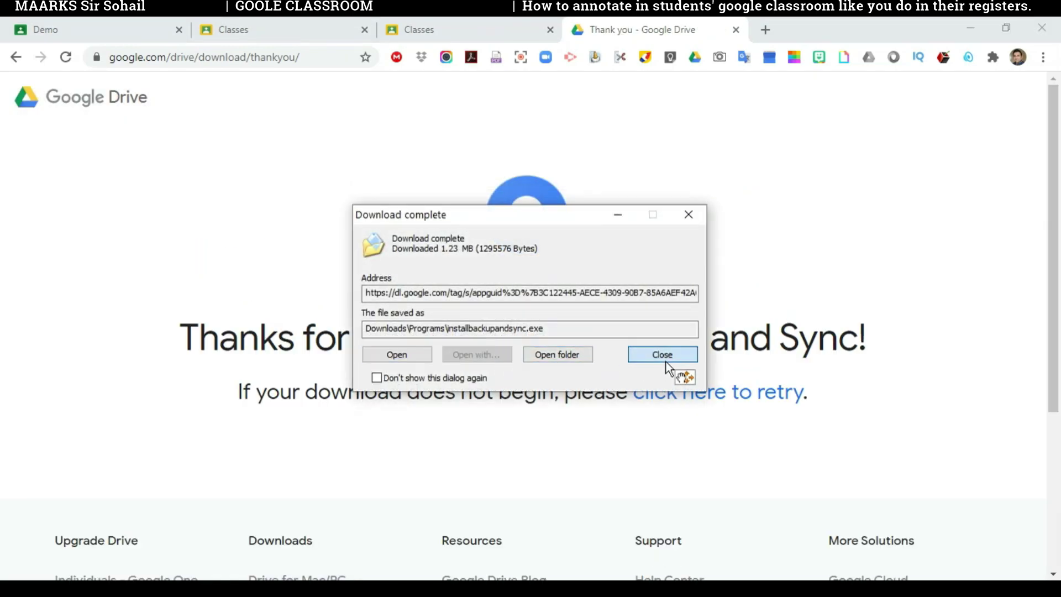
left_click(664, 355)
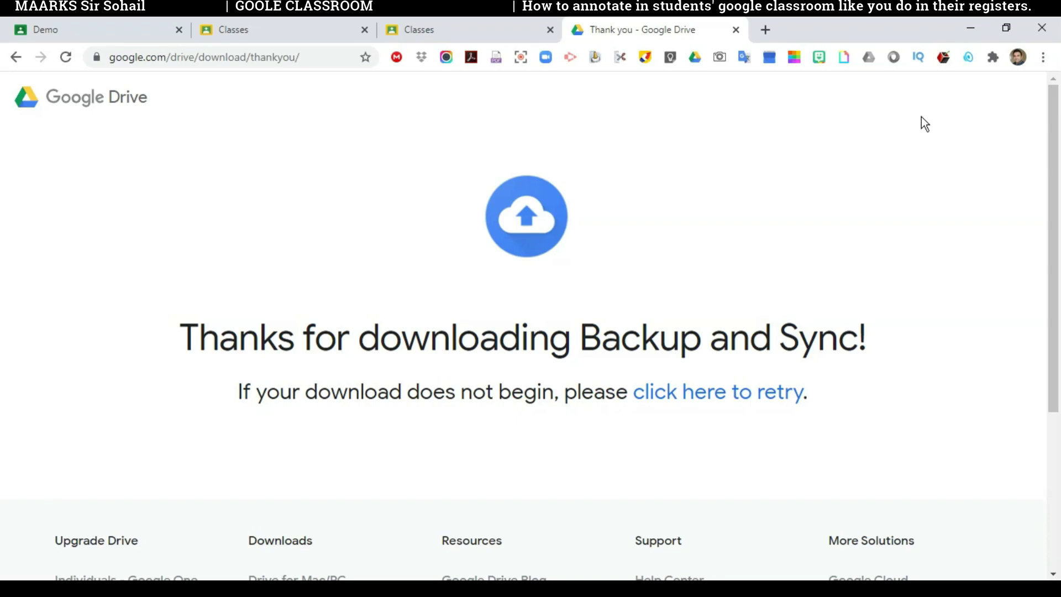
left_click(968, 29)
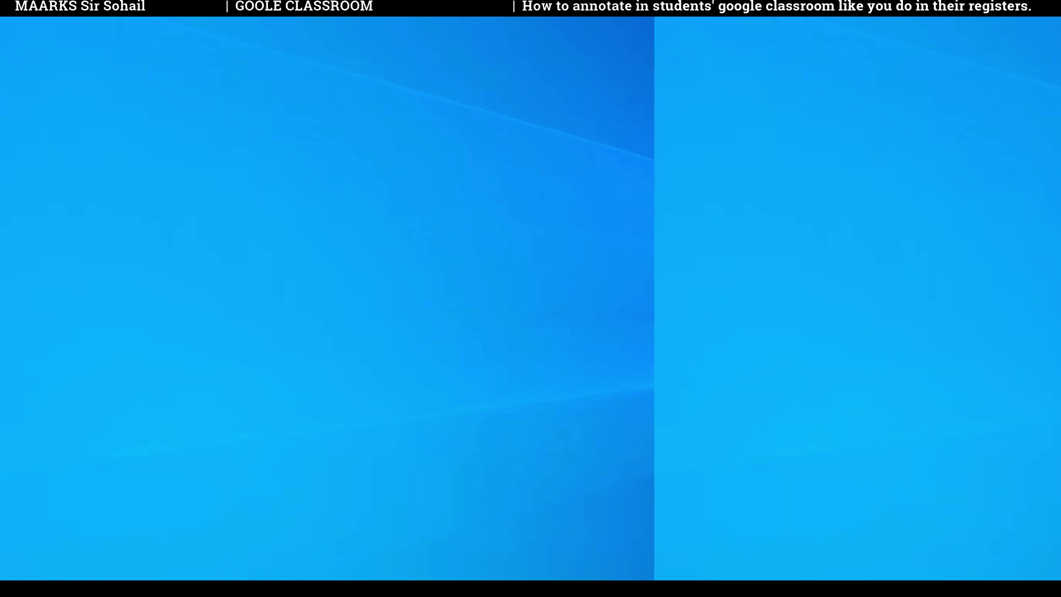
Step: Launch Backup and Sync from Google via Start search 'backup' and begin setup
left_click(105, 577)
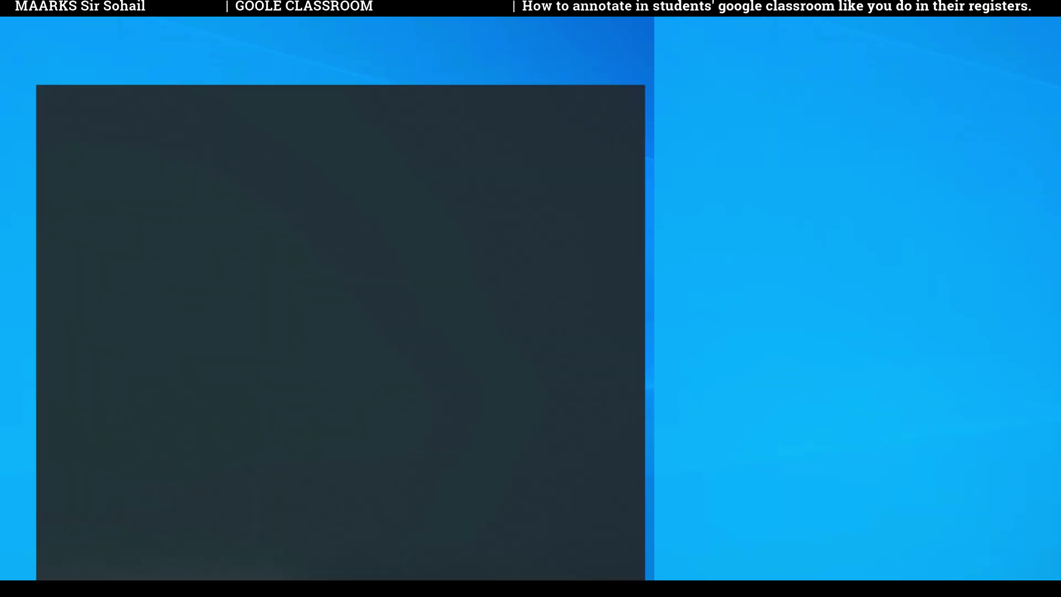
type("backup")
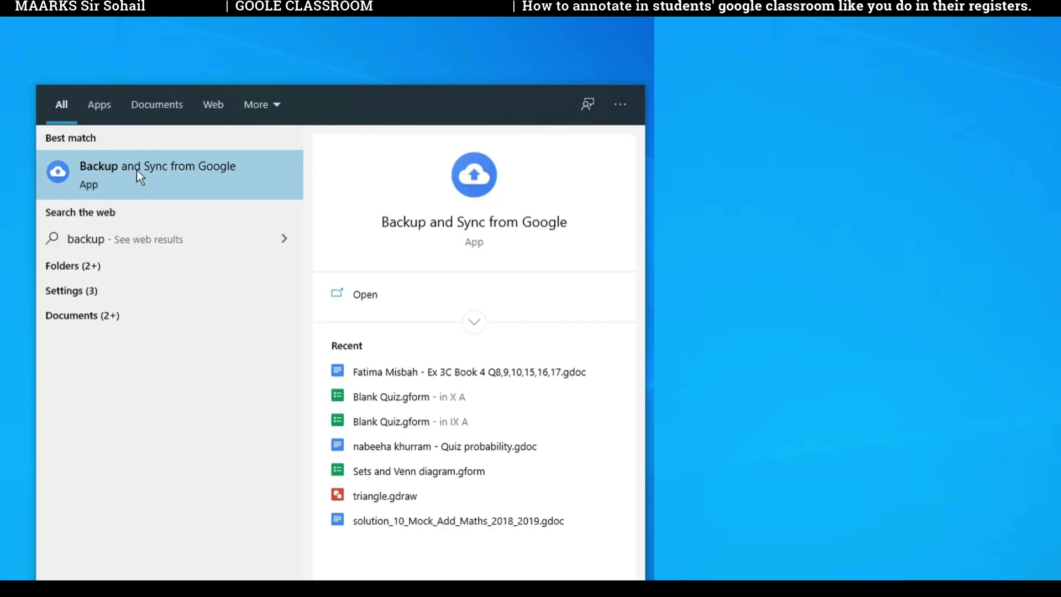
left_click(167, 174)
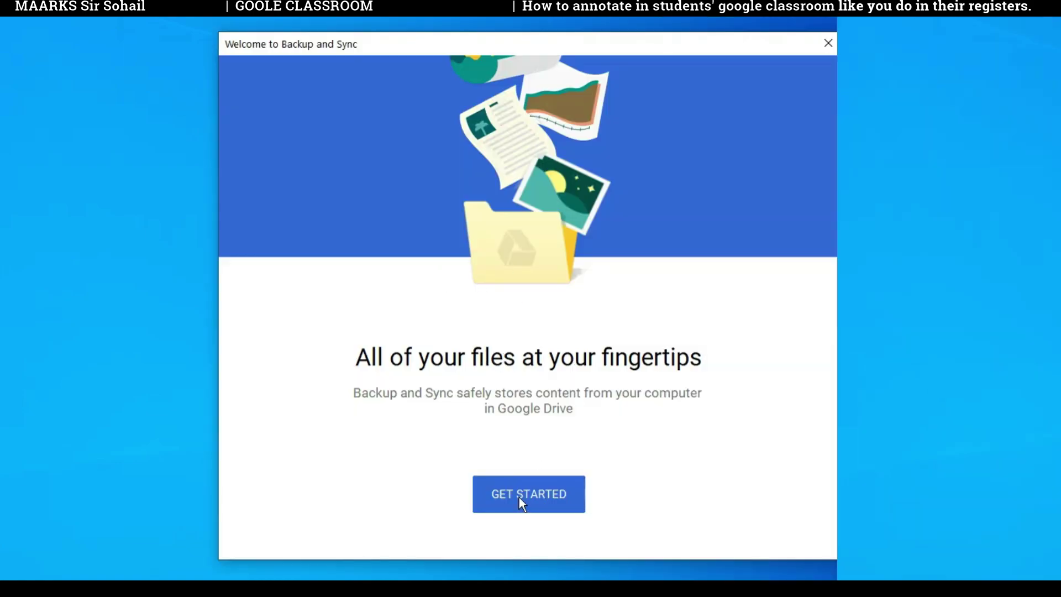
left_click(520, 498)
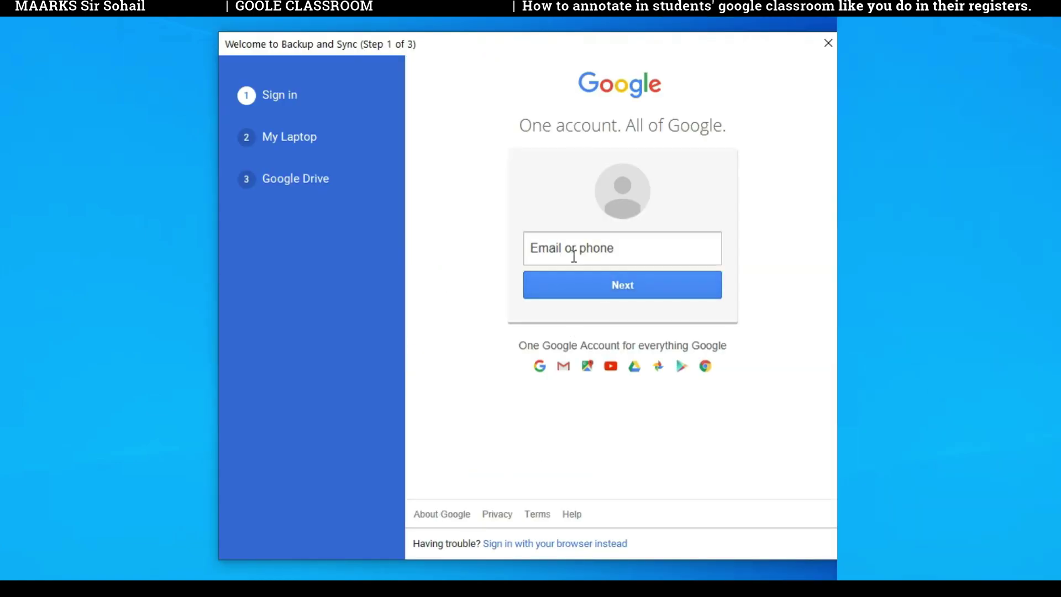
Step: Sign in with the Google account's e-mail address and password
left_click(596, 250)
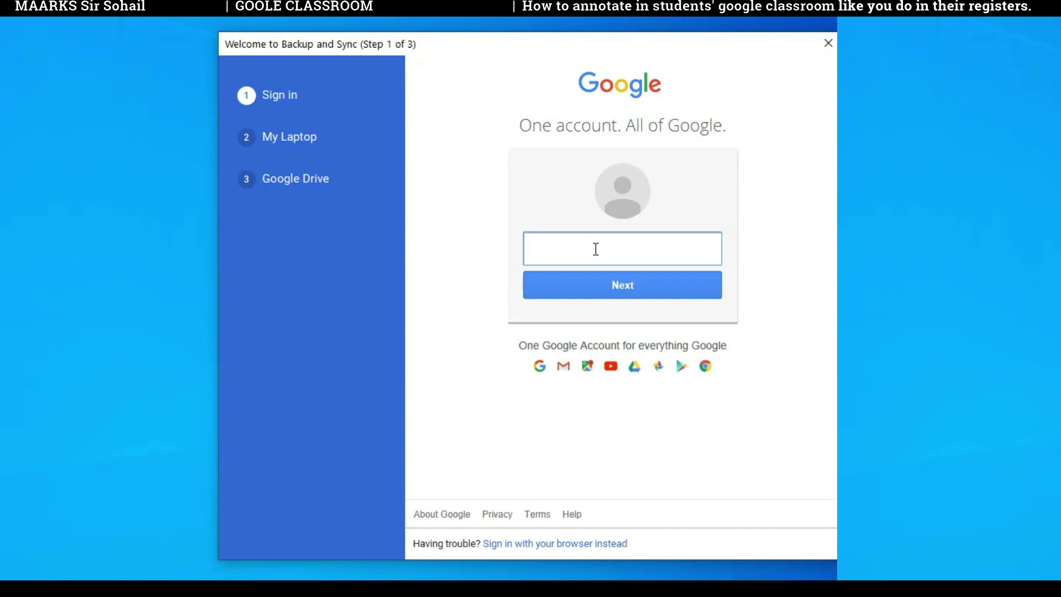
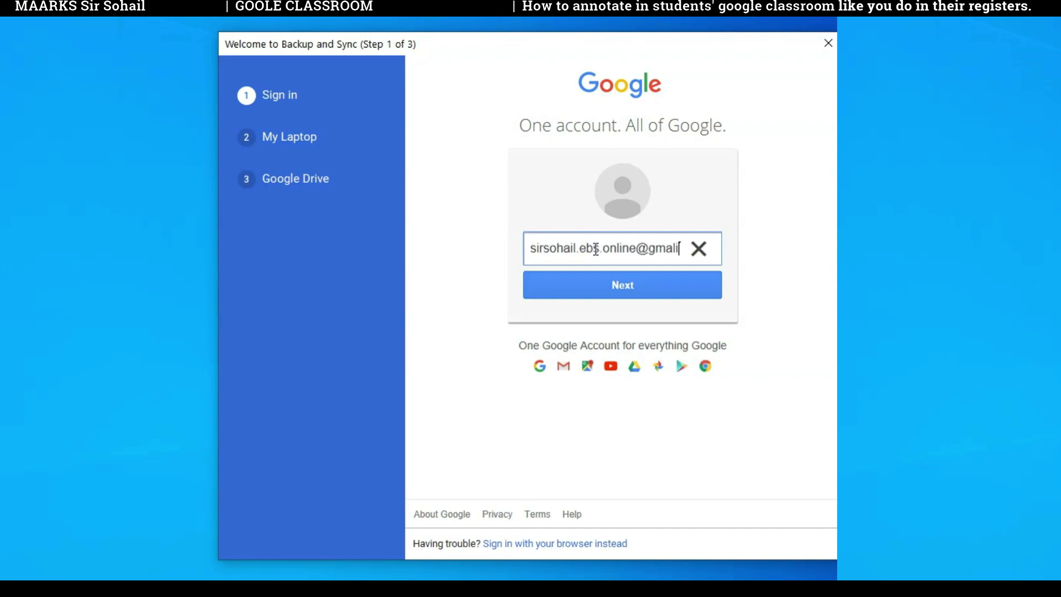
key("Return")
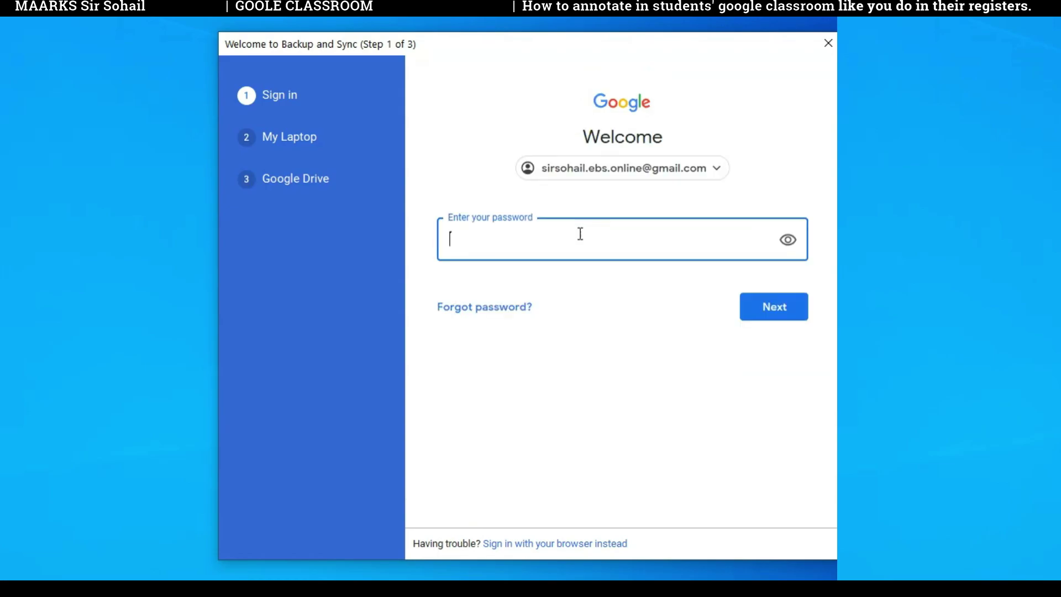
key("ctrl+v")
key("Return")
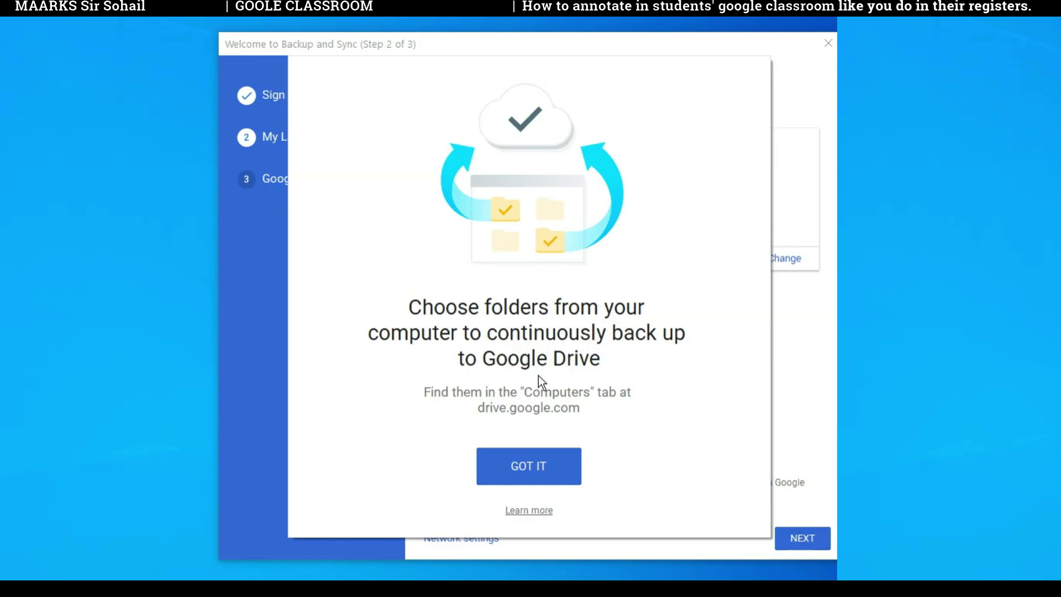
Step: Uncheck Desktop, Documents and Pictures backup, sync everything in My Drive, and merge with the existing folder
left_click(534, 468)
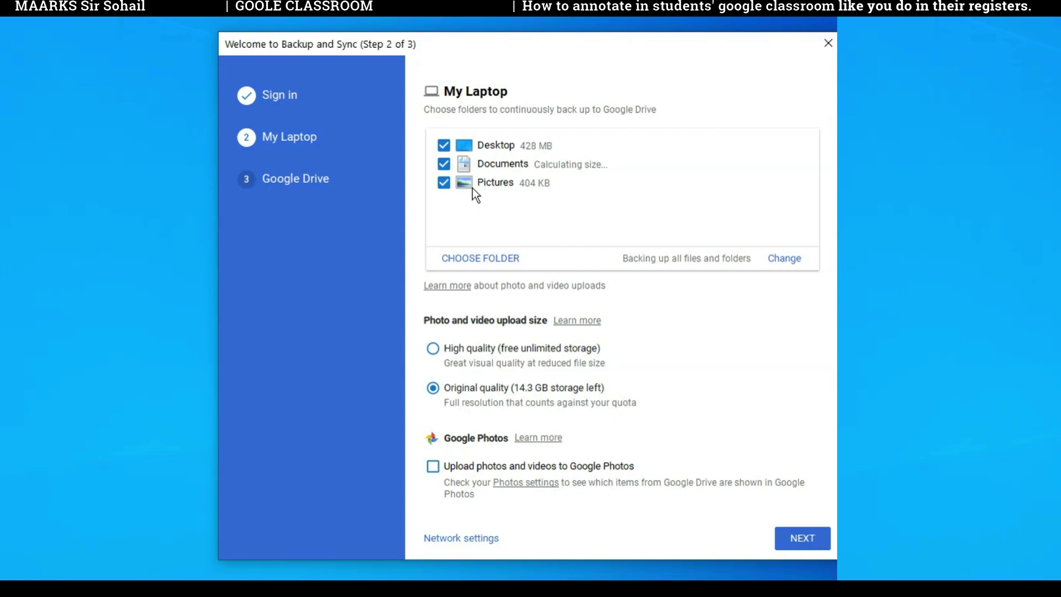
left_click(444, 183)
left_click(443, 164)
left_click(444, 145)
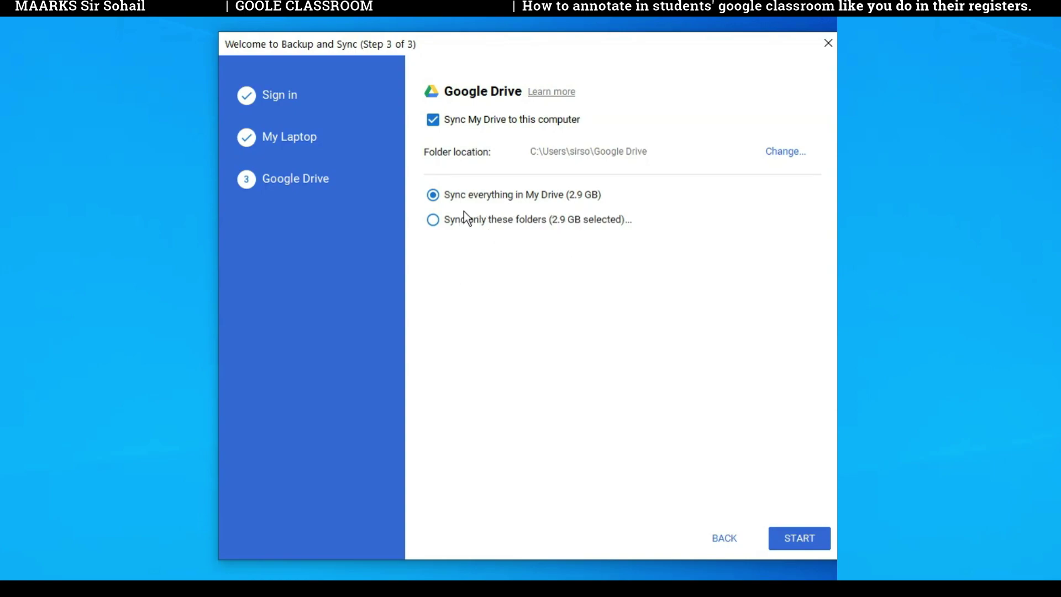
left_click(799, 541)
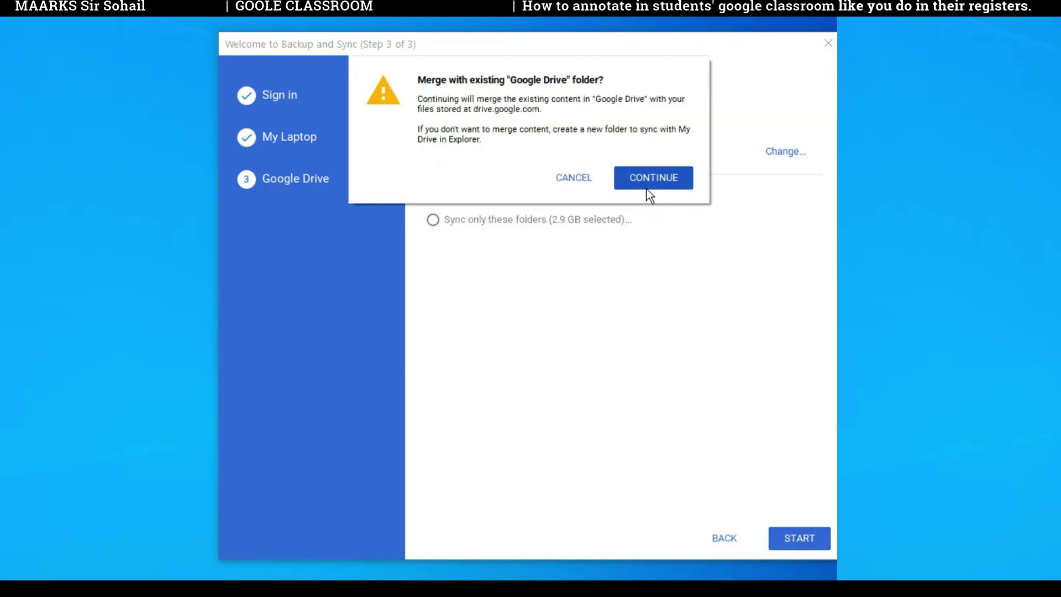
left_click(648, 190)
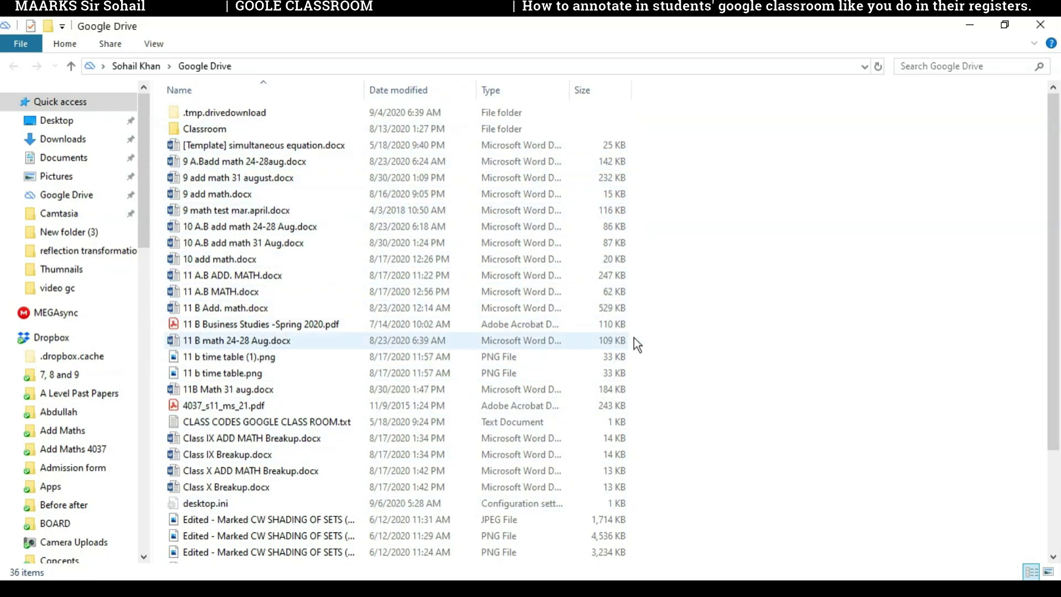
Step: Check in the Backup and Sync tray panel that files synced, then restore Chrome's Demo class
left_click(968, 25)
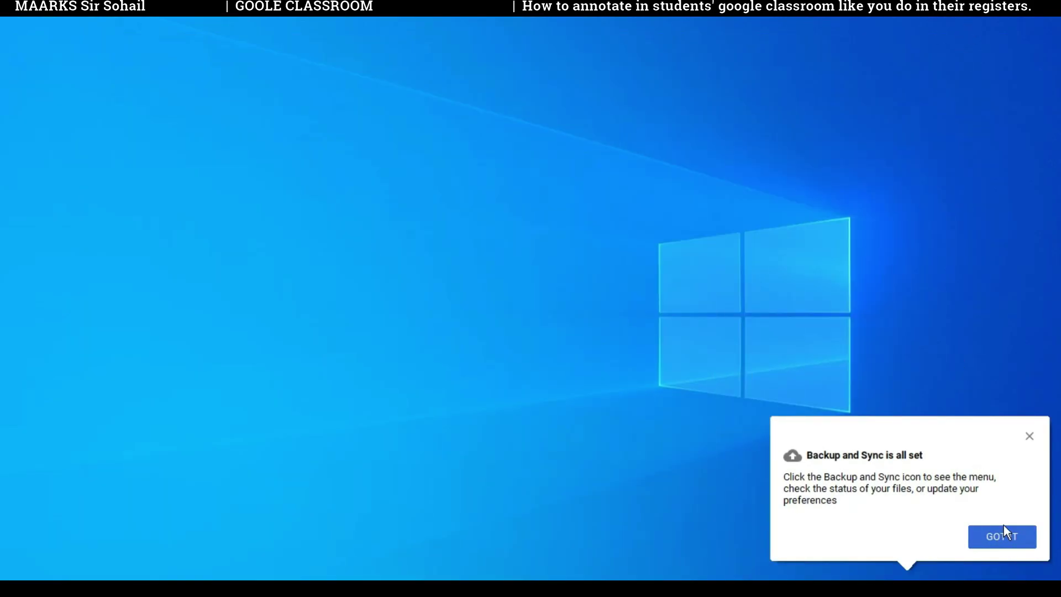
left_click(998, 537)
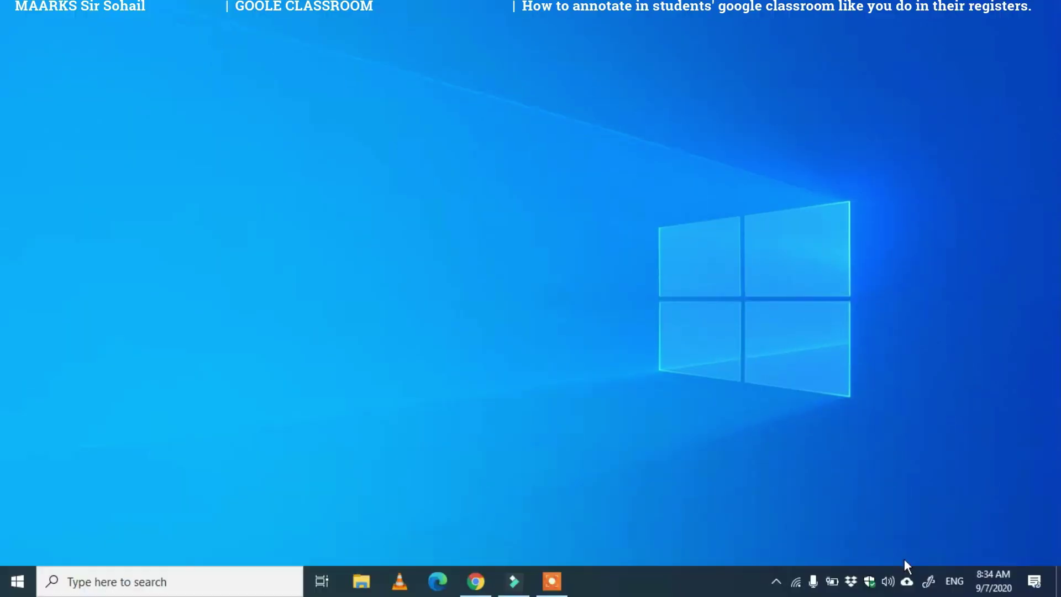
left_click(904, 575)
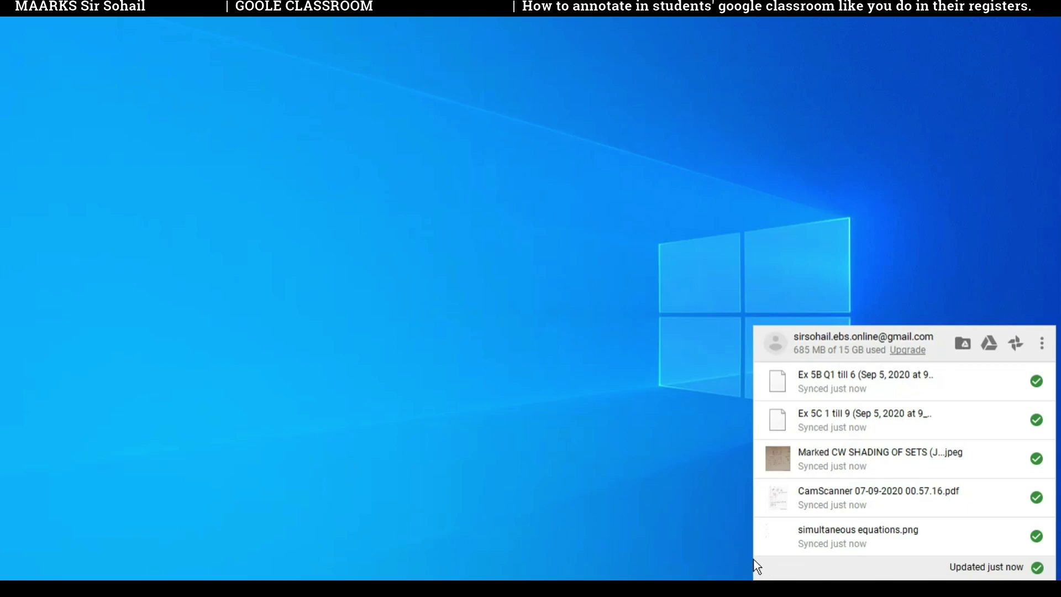
left_click(670, 513)
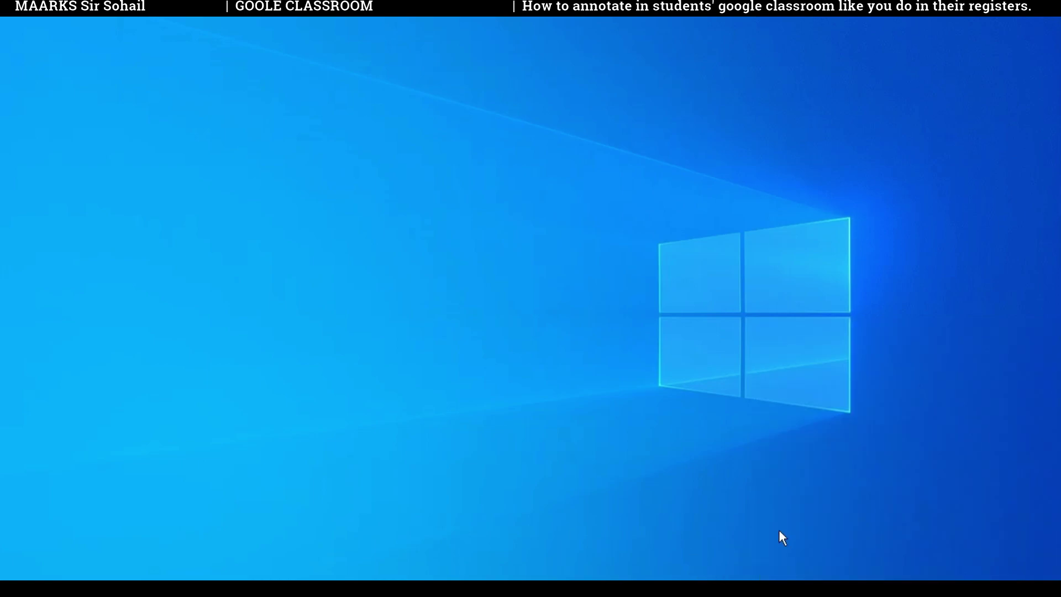
left_click(467, 588)
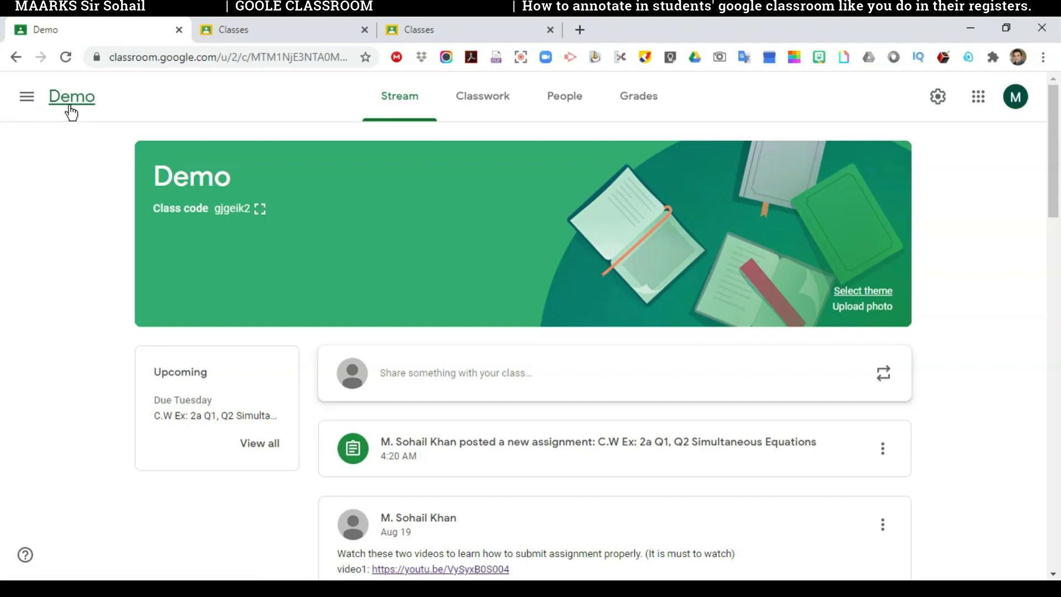
Step: Open the first student's turned-in work for the Simultaneous Equations assignment from Classwork
left_click(496, 111)
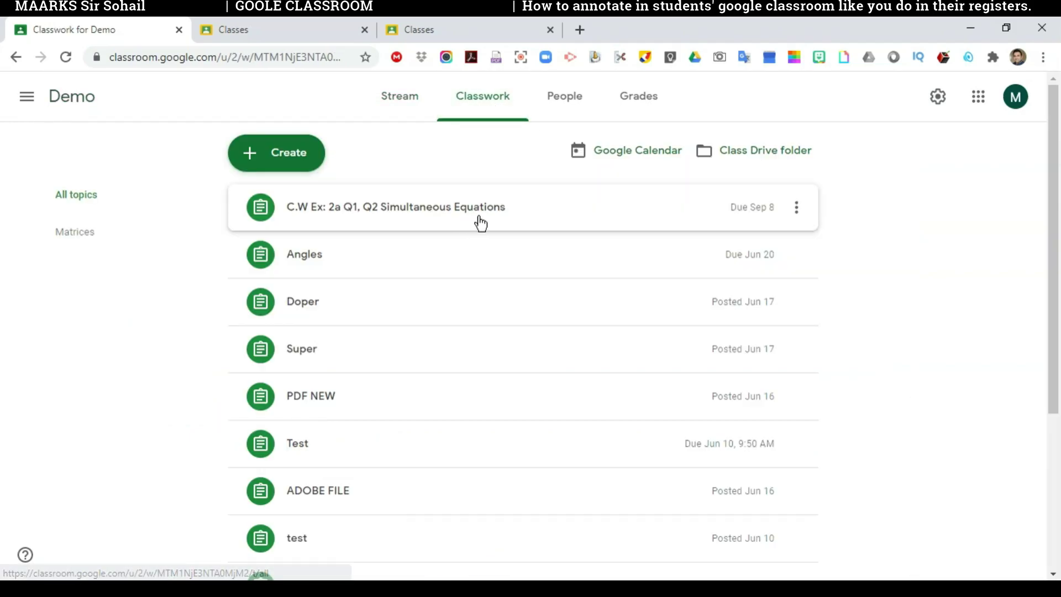
left_click(693, 214)
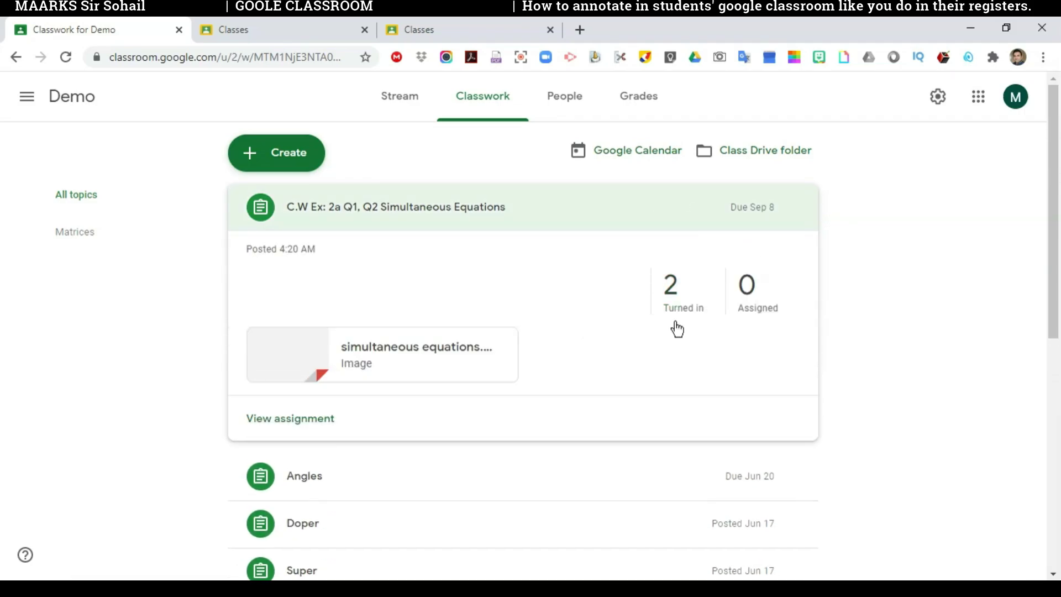
left_click(685, 294)
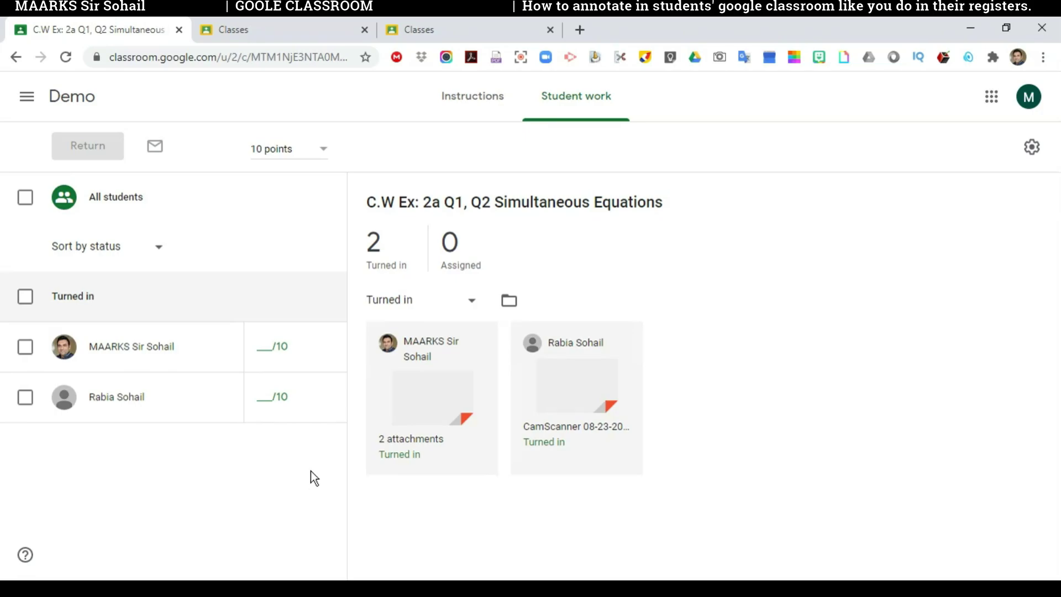
left_click(440, 410)
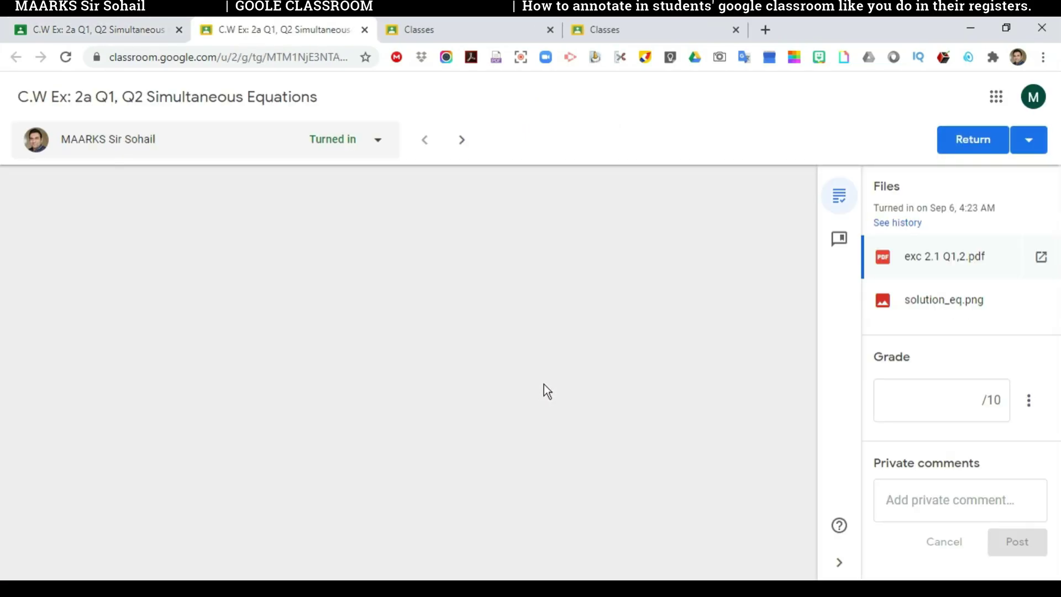
Step: Review the exc 2.1 Q1,2.pdf and solution_eq.png attachments, then minimize Chrome
scroll(616, 350, "down", 10)
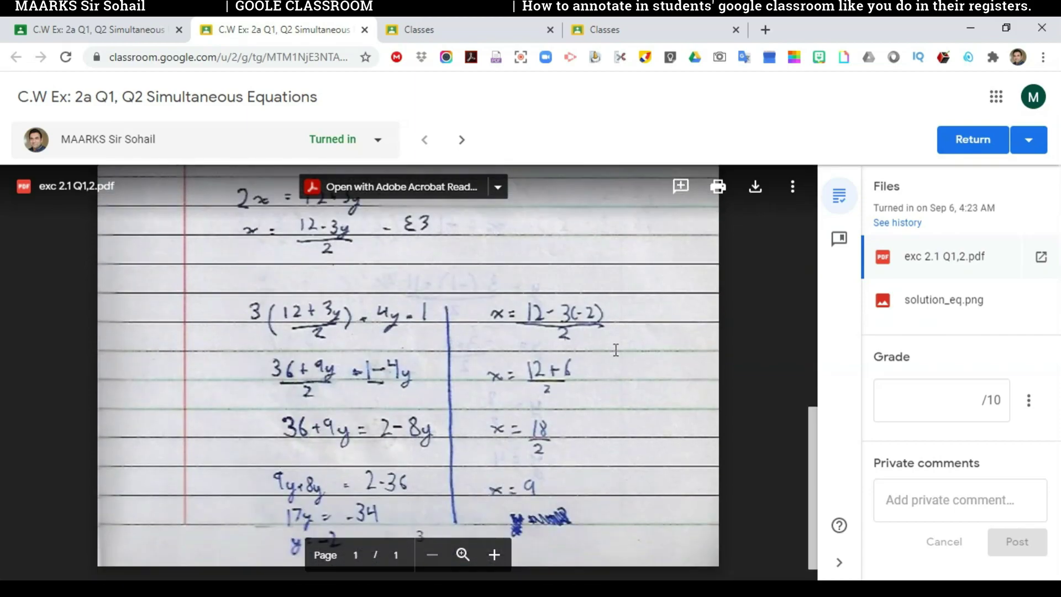
scroll(616, 350, "up", 7)
scroll(615, 350, "up", 4)
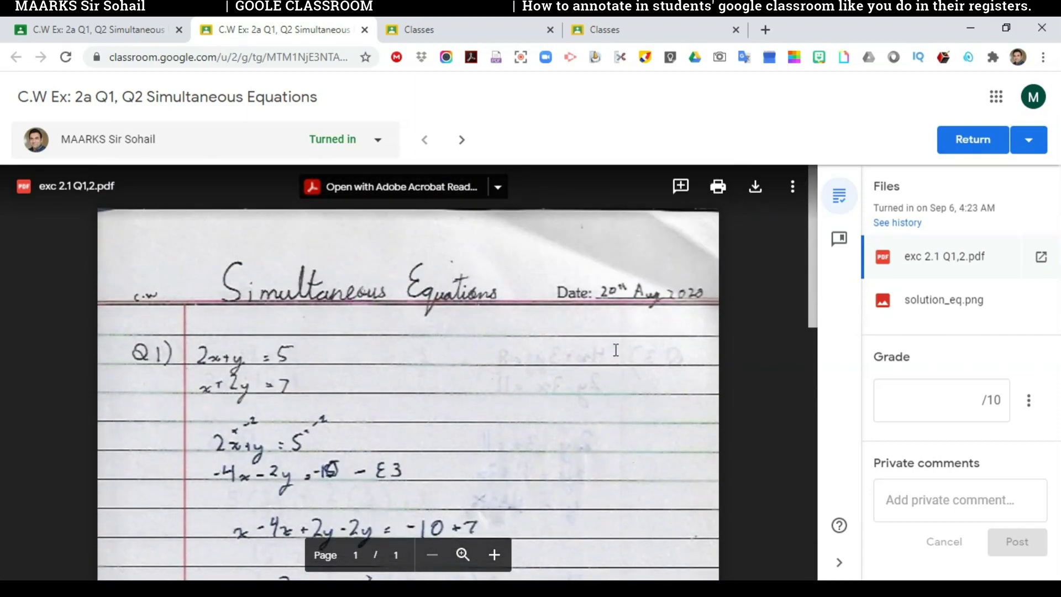
scroll(616, 348, "down", 9)
scroll(654, 293, "up", 10)
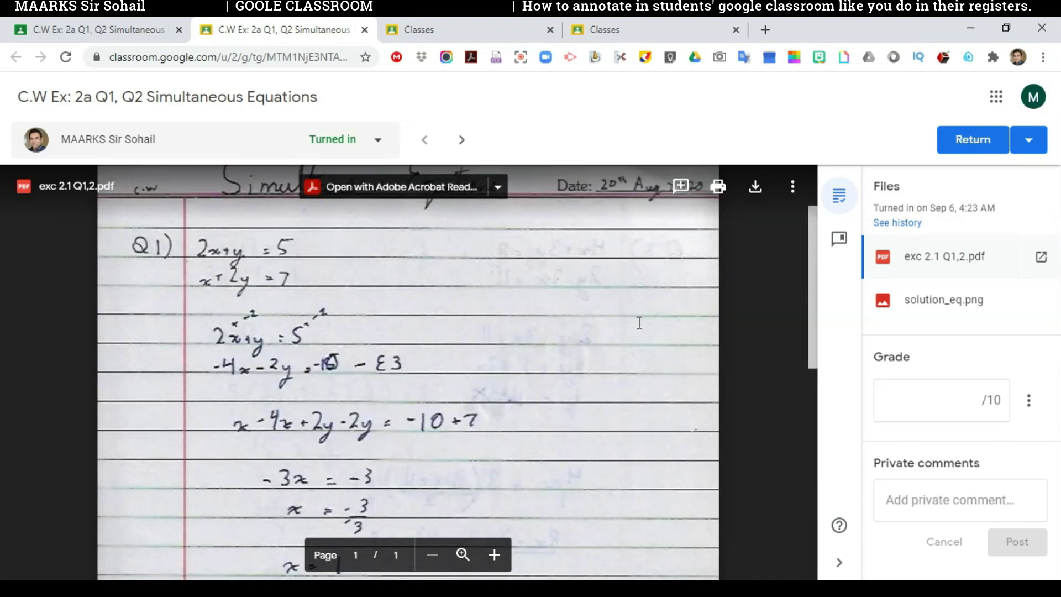
scroll(639, 323, "down", 10)
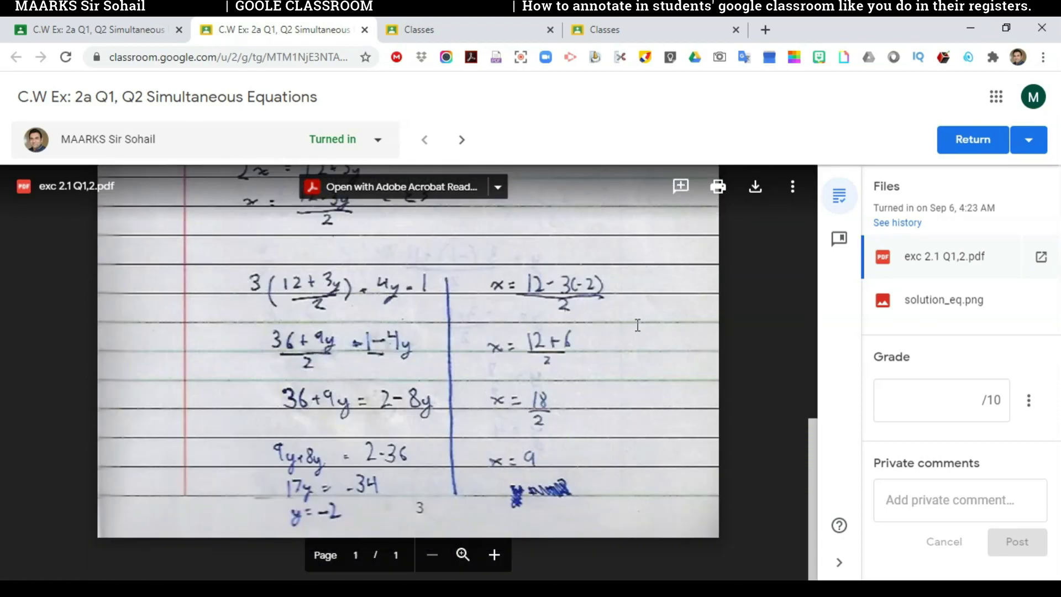
scroll(638, 326, "up", 10)
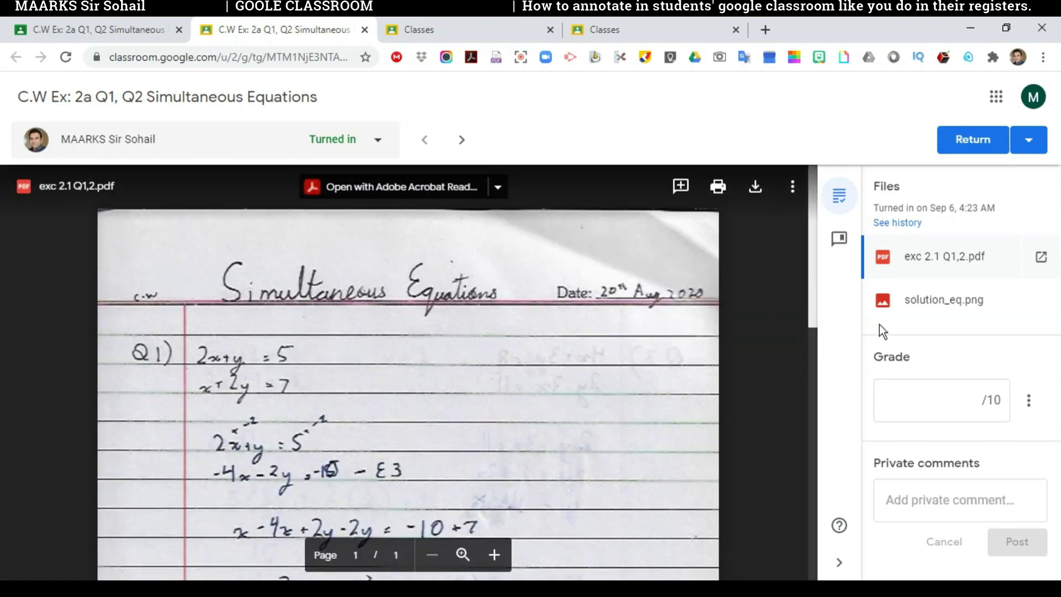
left_click(950, 304)
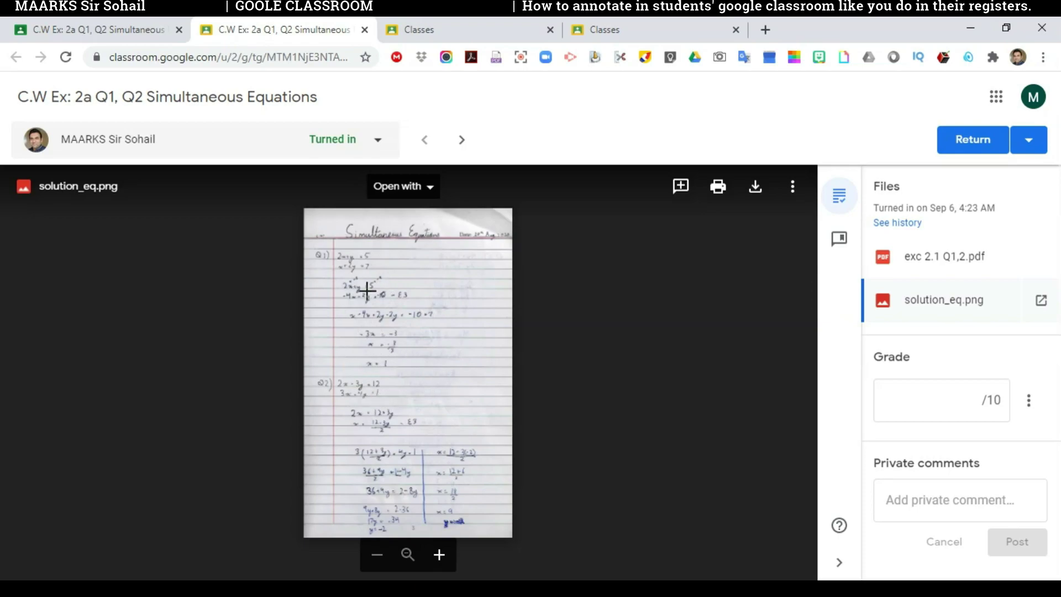
left_click(964, 263)
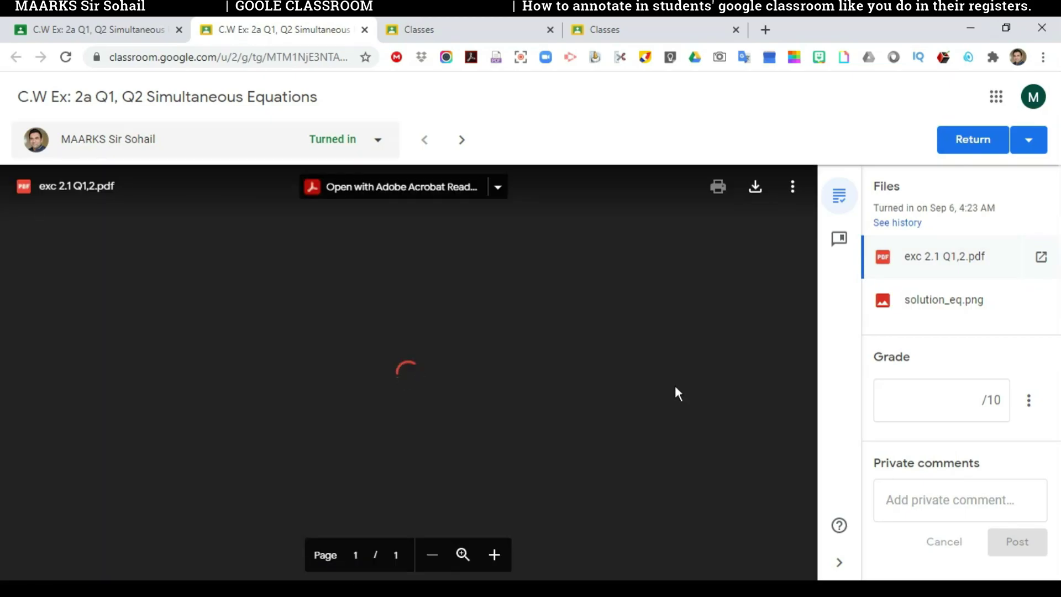
scroll(516, 415, "down", 10)
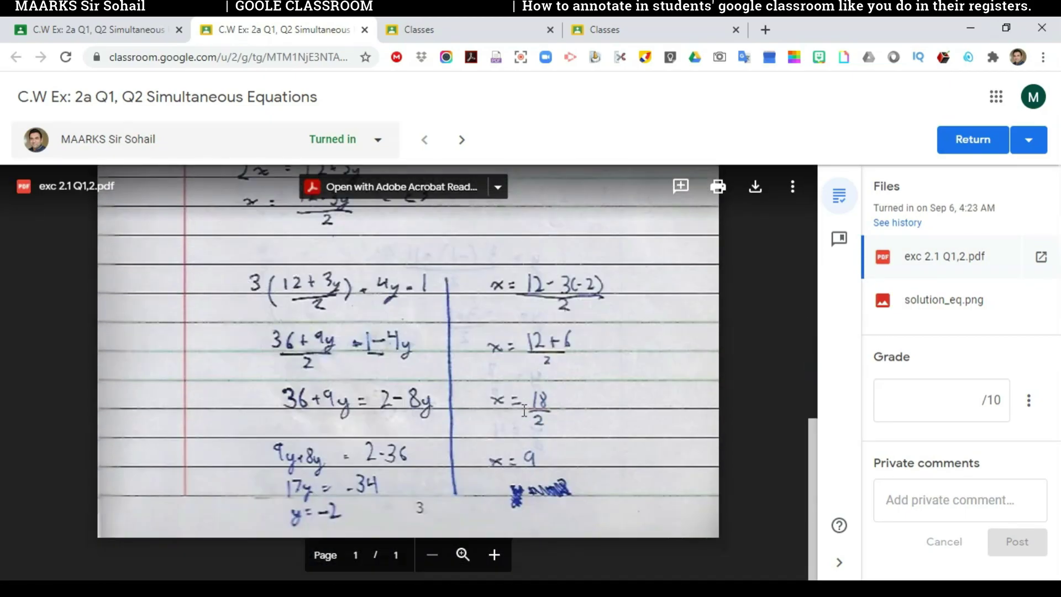
scroll(523, 413, "up", 12)
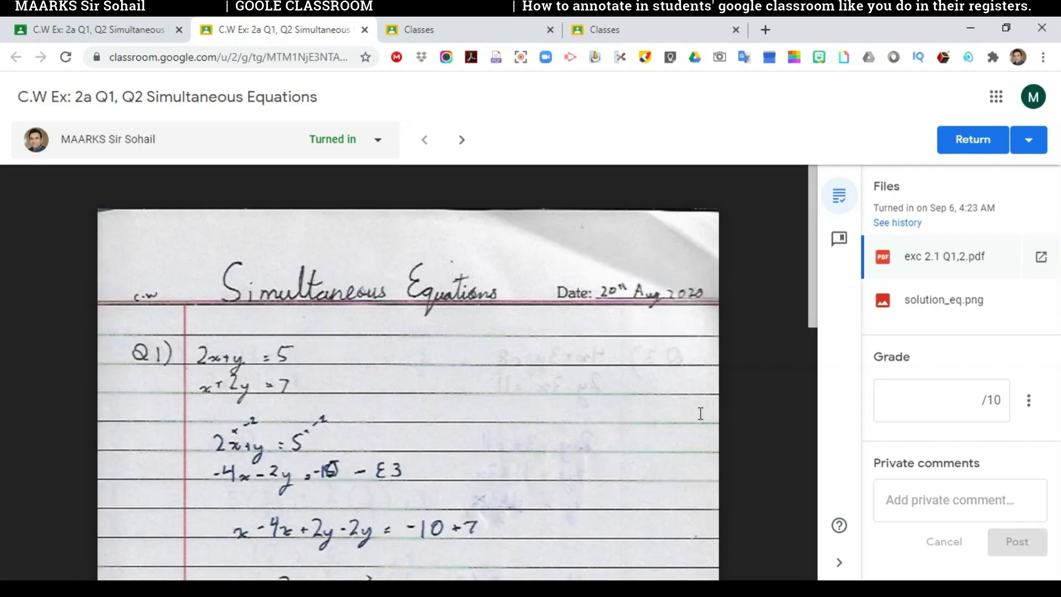
scroll(547, 376, "down", 3)
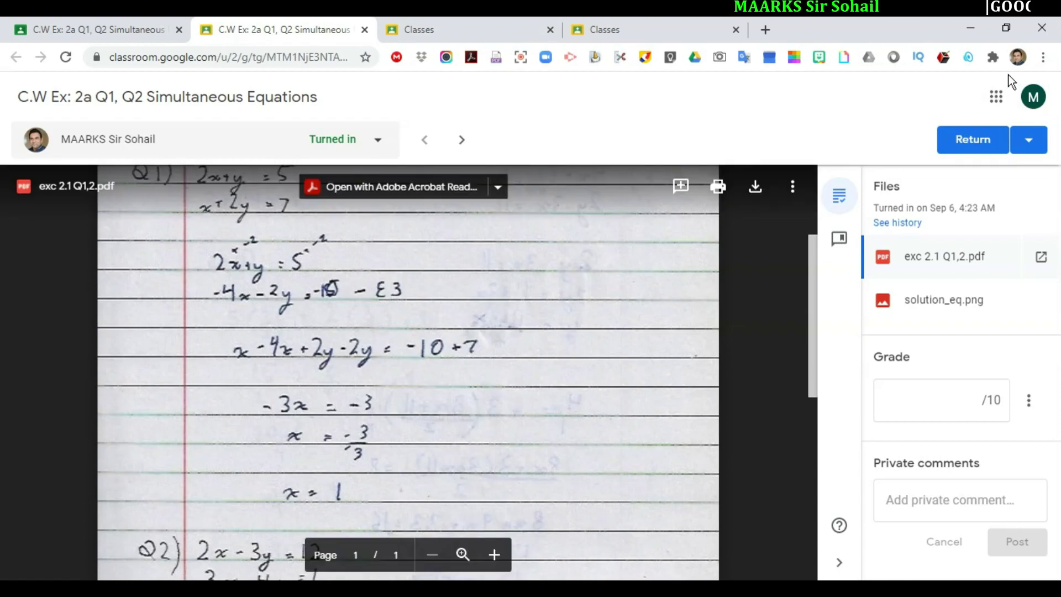
left_click(973, 32)
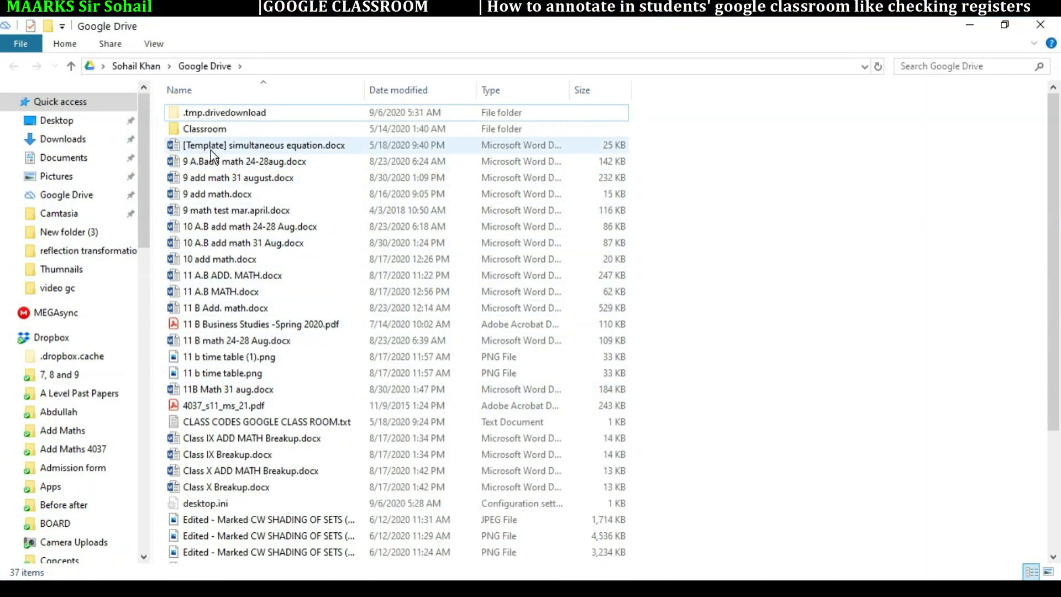
Step: Open the Classroom folder, then the Demo folder, in the local Google Drive
mouse_move(210, 134)
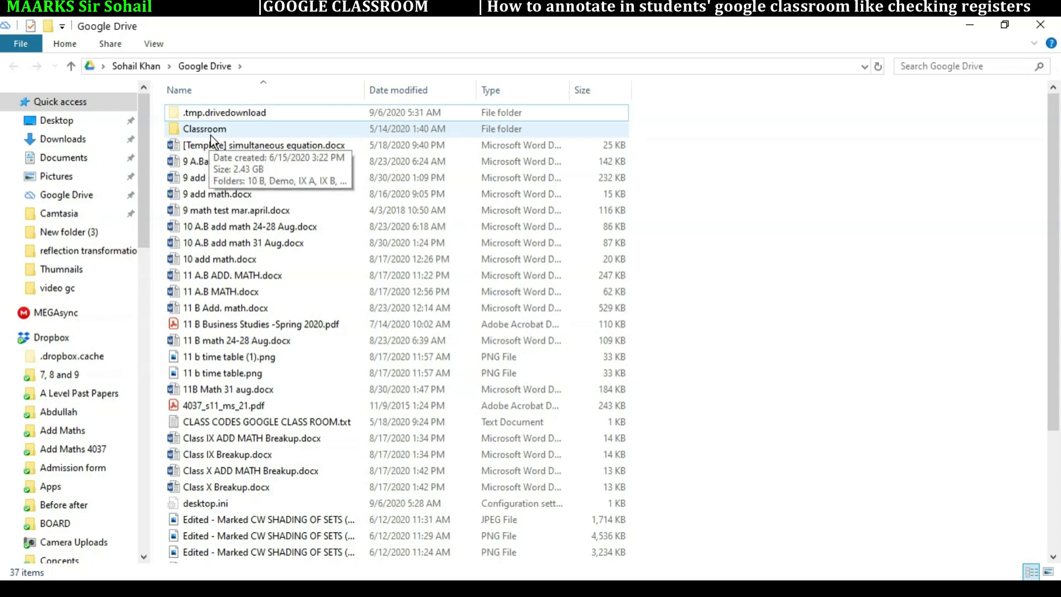
double_click(210, 135)
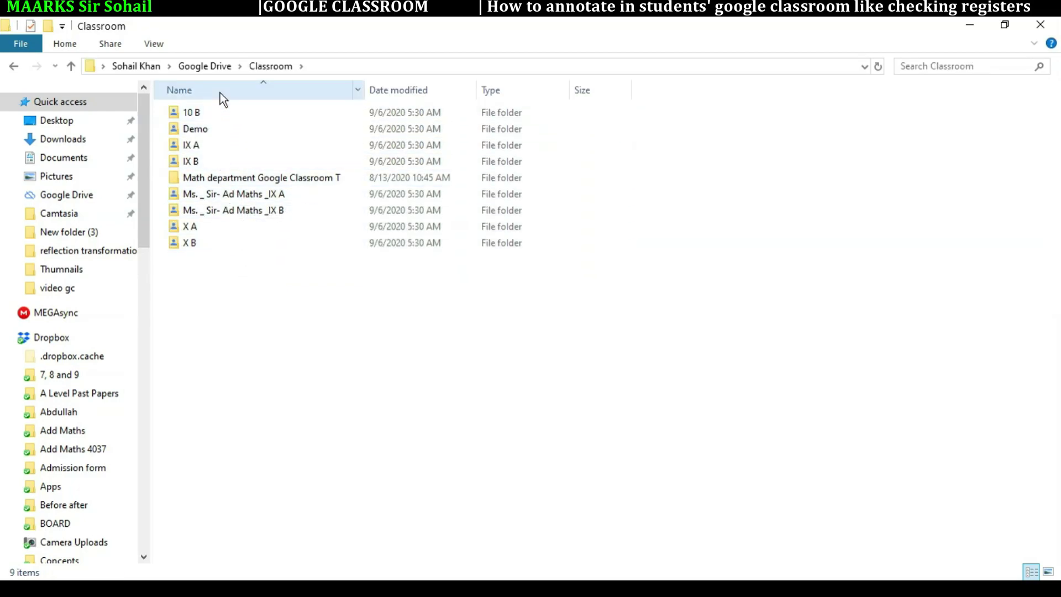
double_click(203, 136)
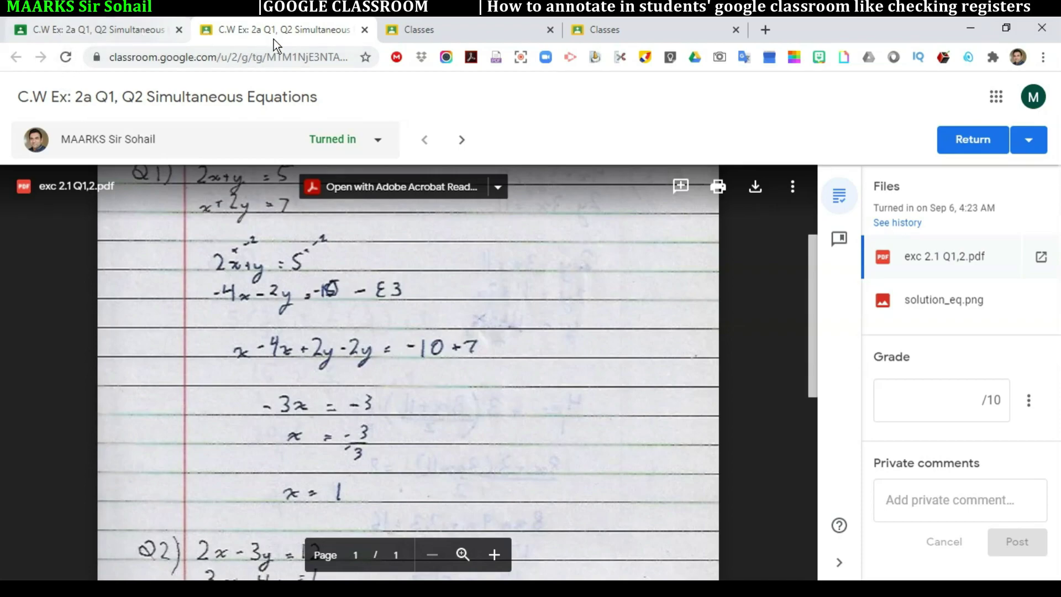
Step: Close Chrome's grading tab and open the C.W Ex_ 2a Q1, Q2 Simultaneous Equations folder
left_click(365, 30)
left_click(15, 57)
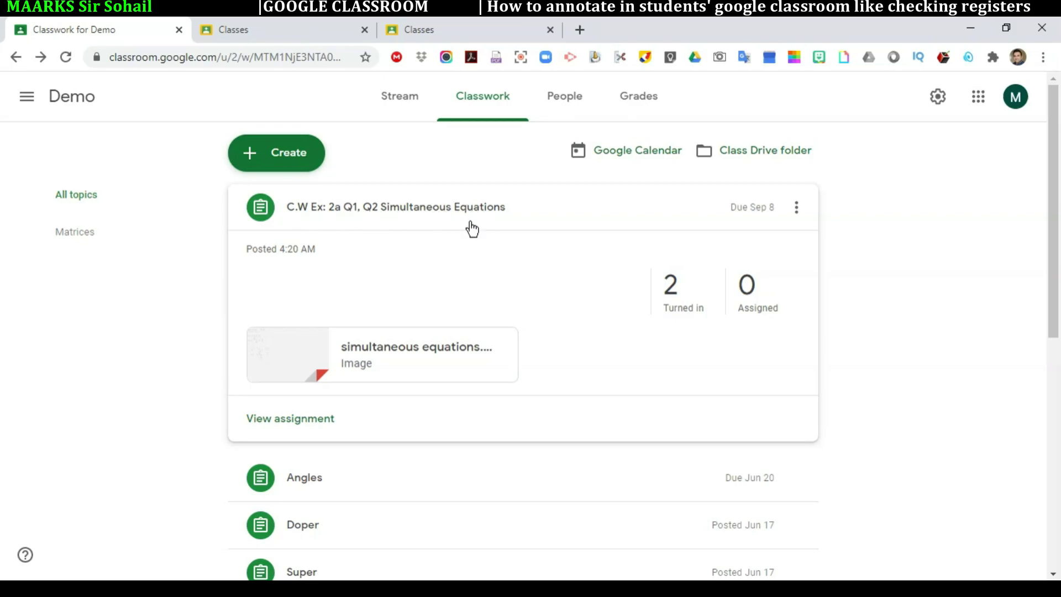
left_click(971, 28)
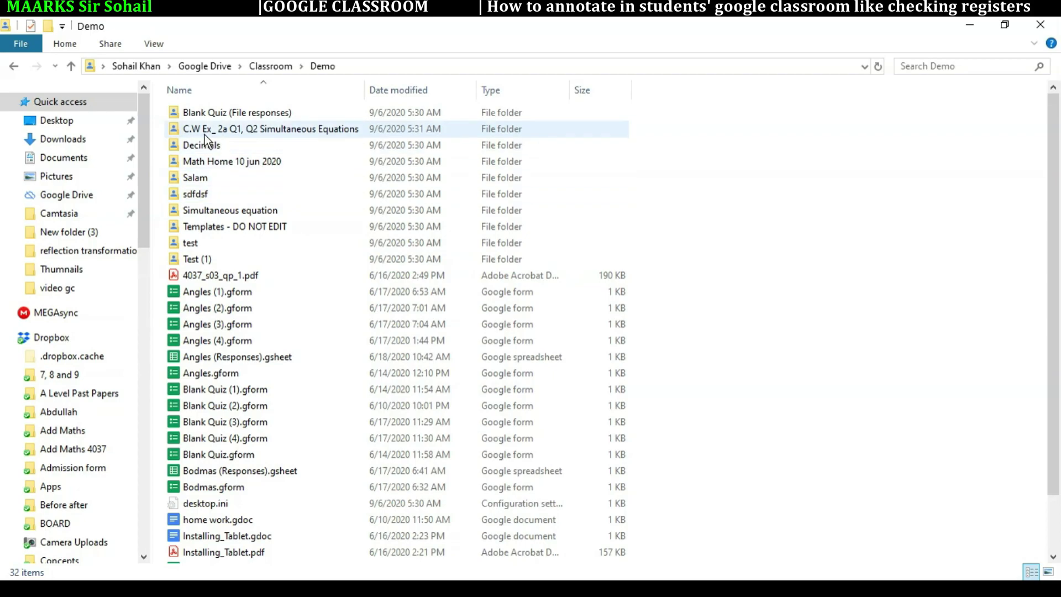
double_click(289, 134)
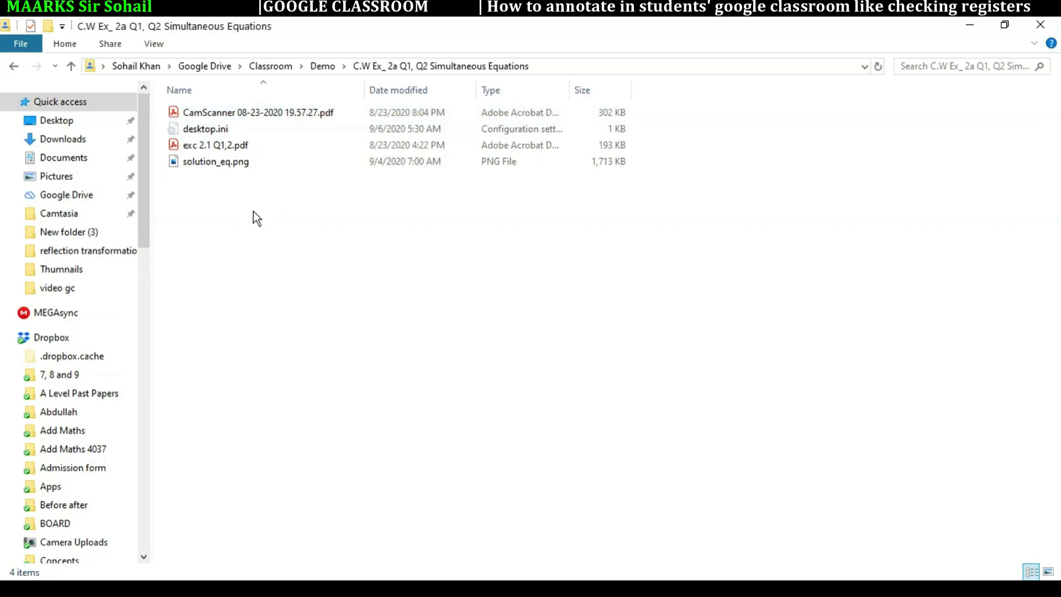
left_click(285, 119)
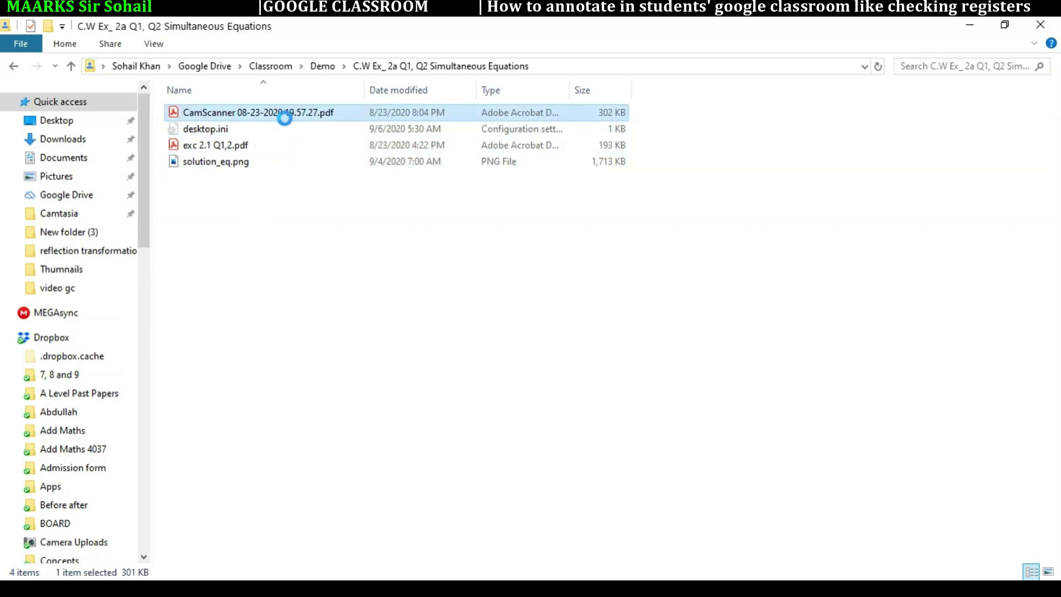
Step: Open CamScanner 08-23-2020 19.57.27.pdf with Foxit MobilePDF and switch to annotation mode
right_click(285, 117)
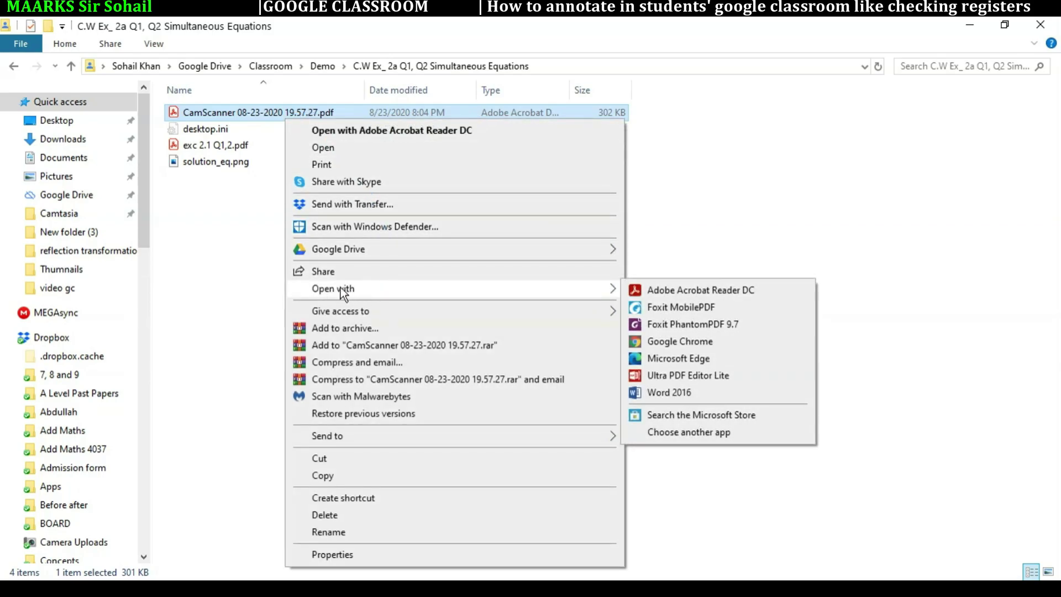
mouse_move(440, 294)
left_click(669, 308)
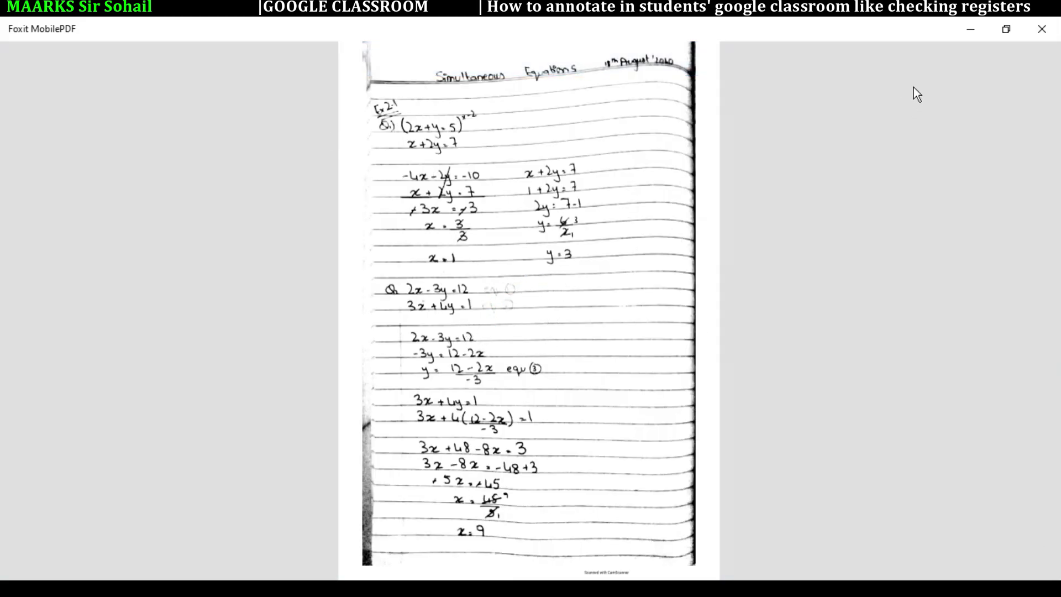
left_click(663, 126)
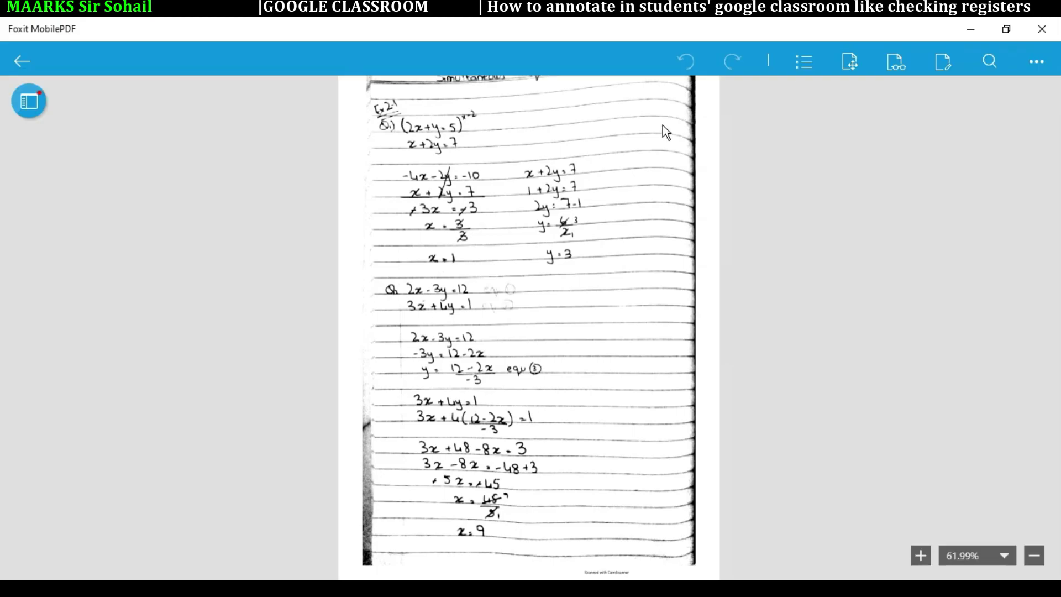
left_click(943, 62)
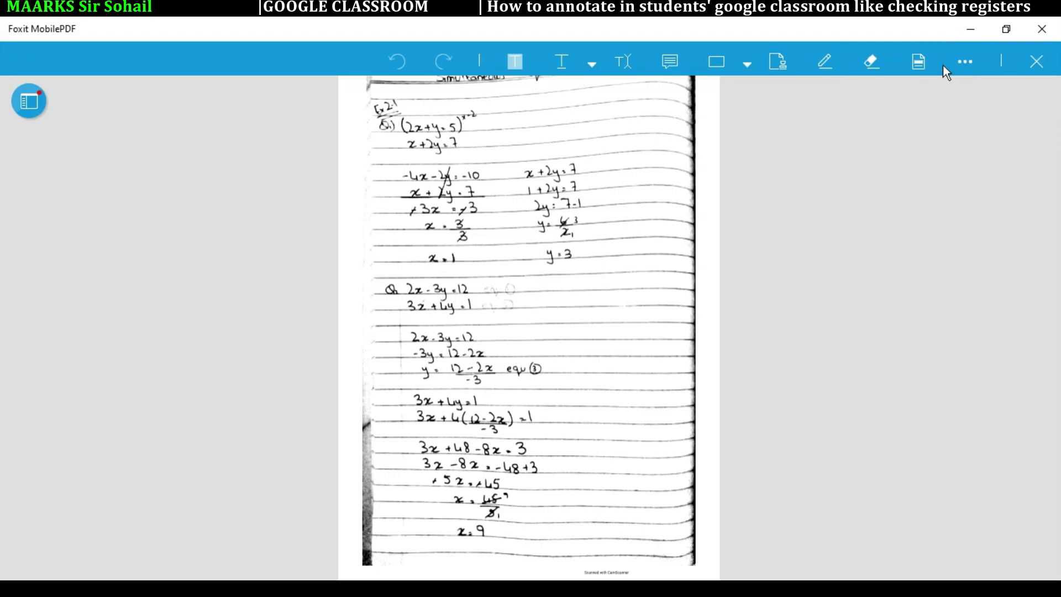
Step: With a 5pt red pen, draw a tick beside Q1 and a line beside Q2
left_click(825, 62)
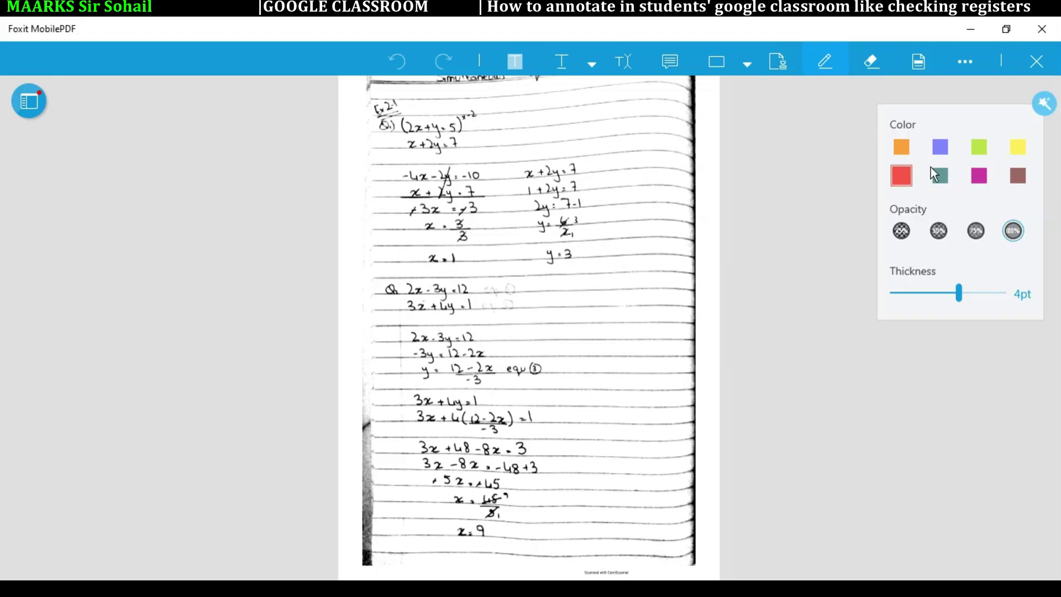
mouse_move(960, 301)
left_mouse_down()
mouse_move(983, 301)
mouse_move(974, 308)
left_mouse_up()
left_click_drag(502, 140, 514, 160)
left_click_drag(542, 107, 545, 102)
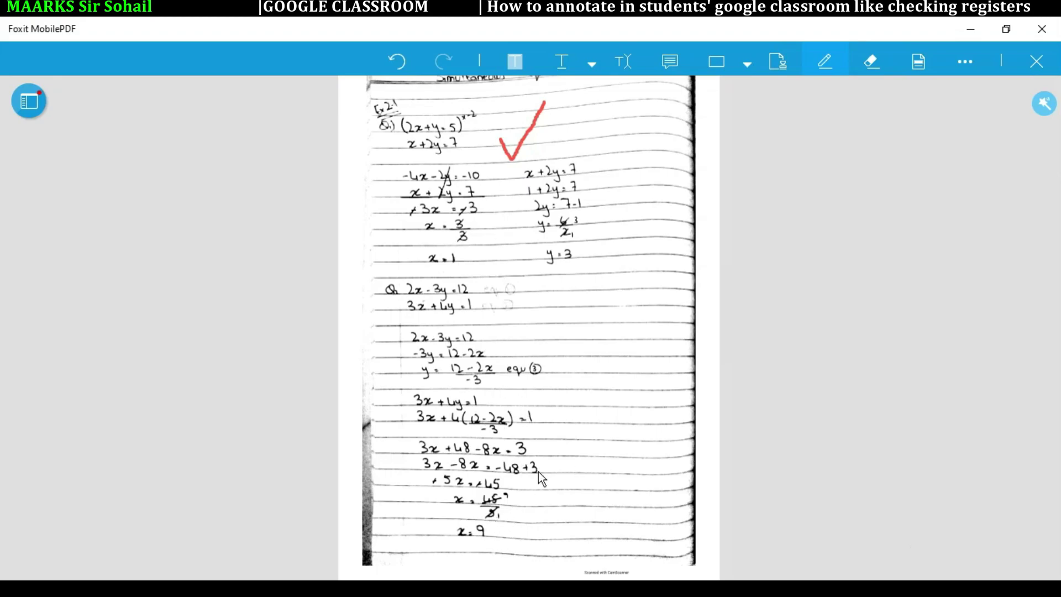
mouse_move(576, 398)
left_mouse_down()
mouse_move(563, 466)
mouse_move(620, 469)
left_mouse_up()
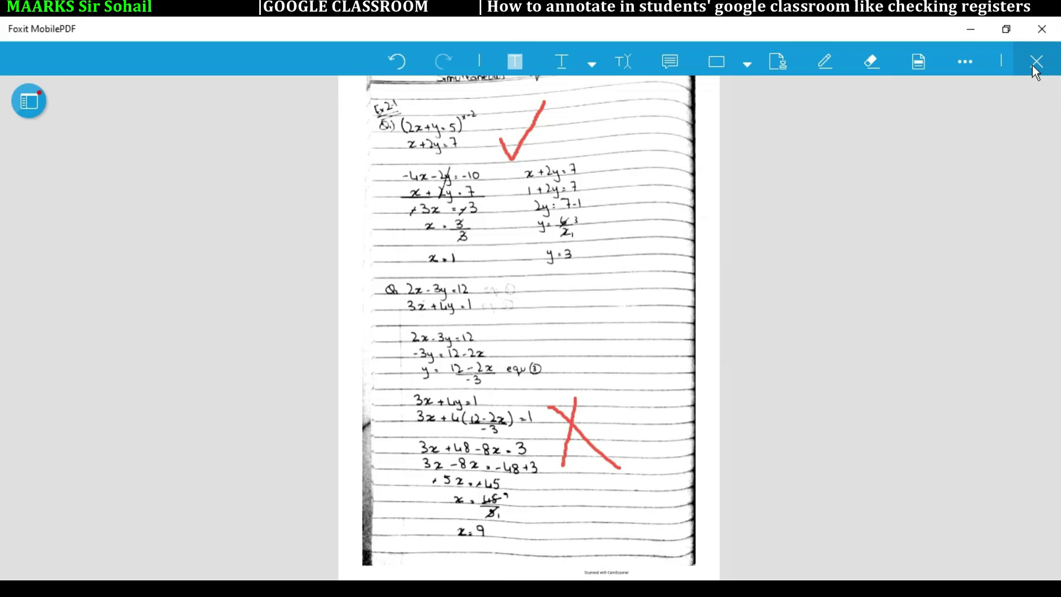
Step: Leave annotation mode, save the annotated PDF, and close Foxit MobilePDF
left_click(1033, 65)
left_click(1029, 62)
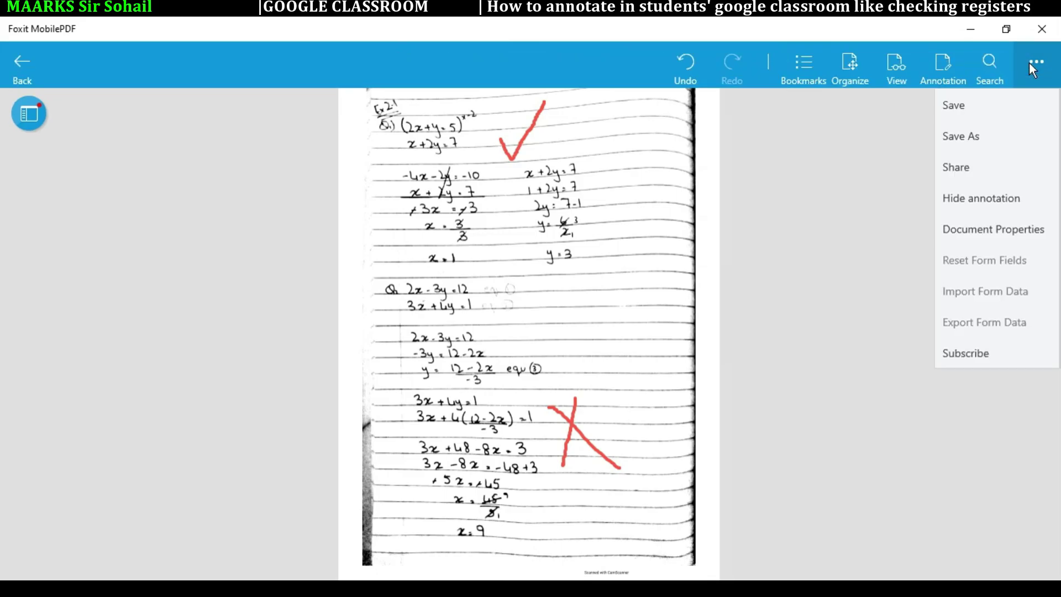
left_click(973, 106)
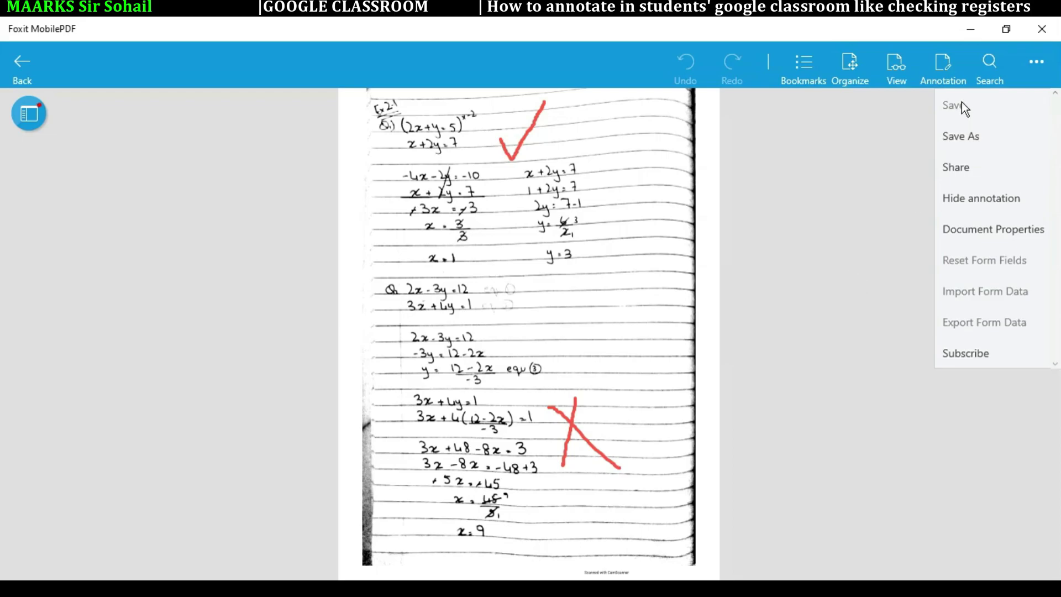
left_click(1042, 28)
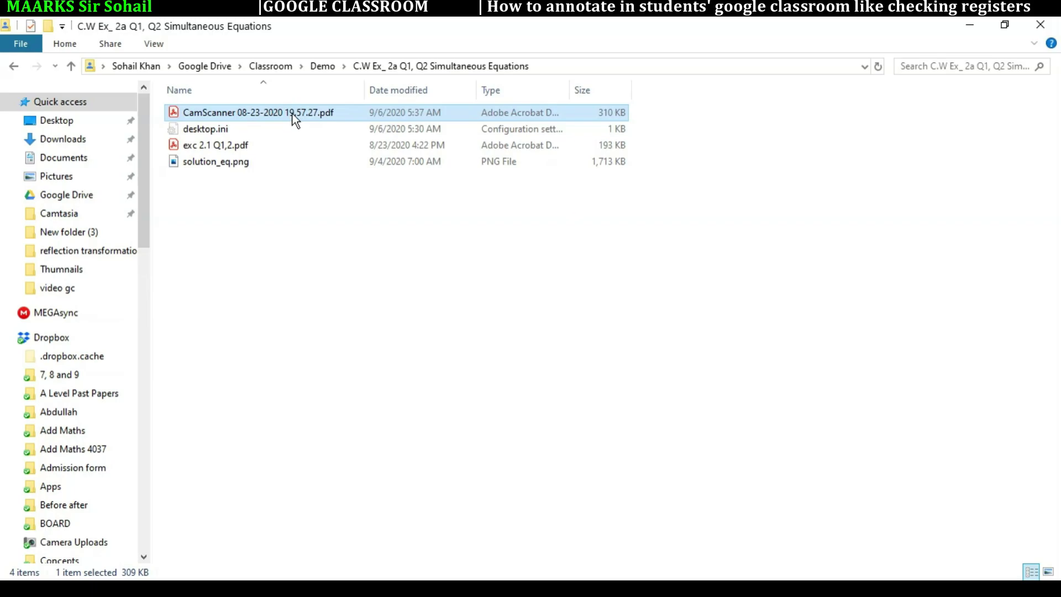
Step: Open the second student's submitted PDF in Classroom, scroll to the red marks, and select the Grade field
left_click(970, 24)
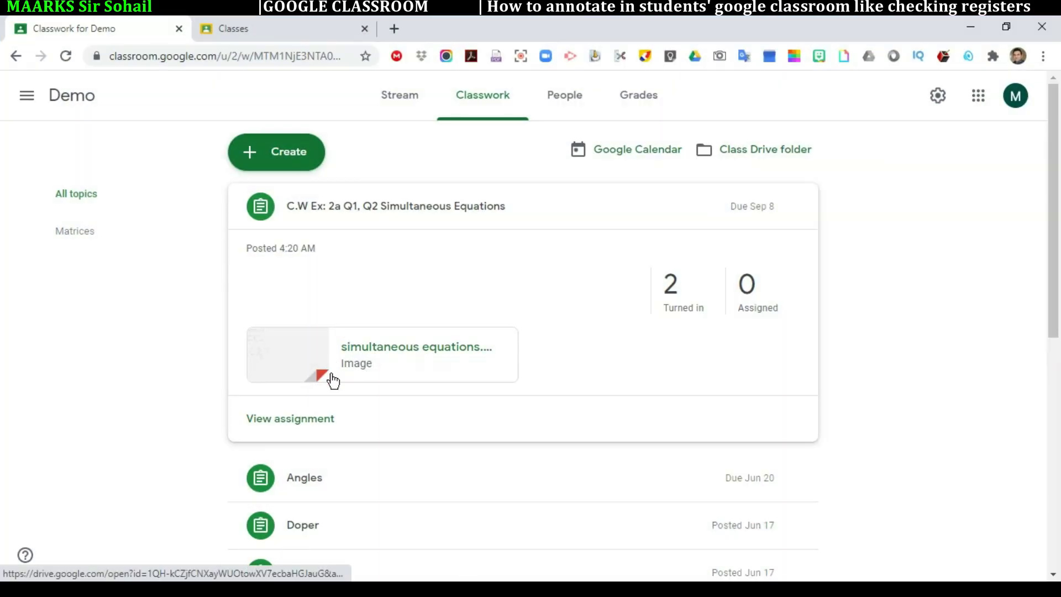
left_click(301, 426)
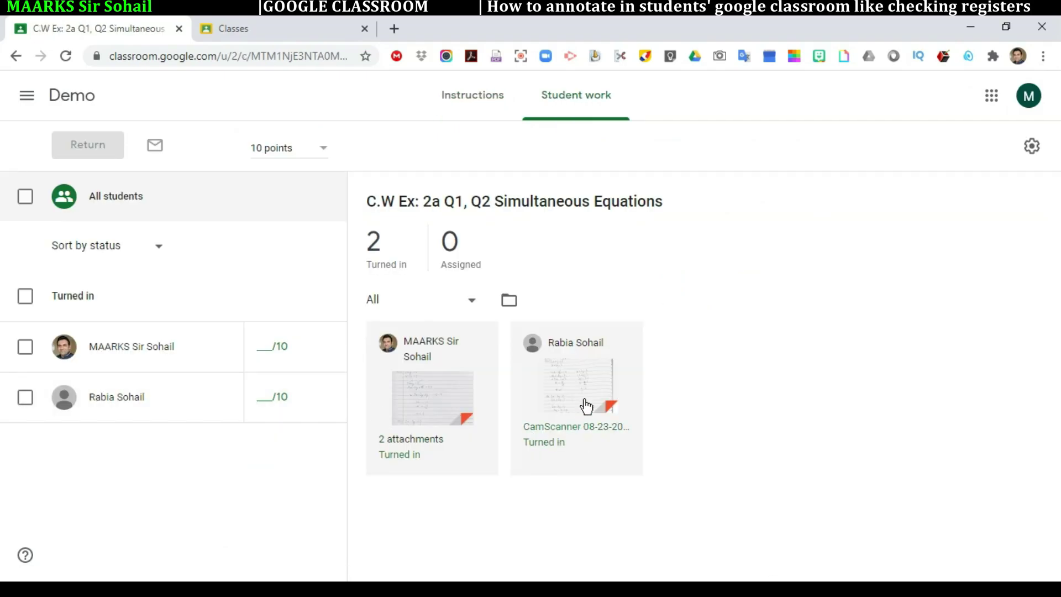
left_click(575, 396)
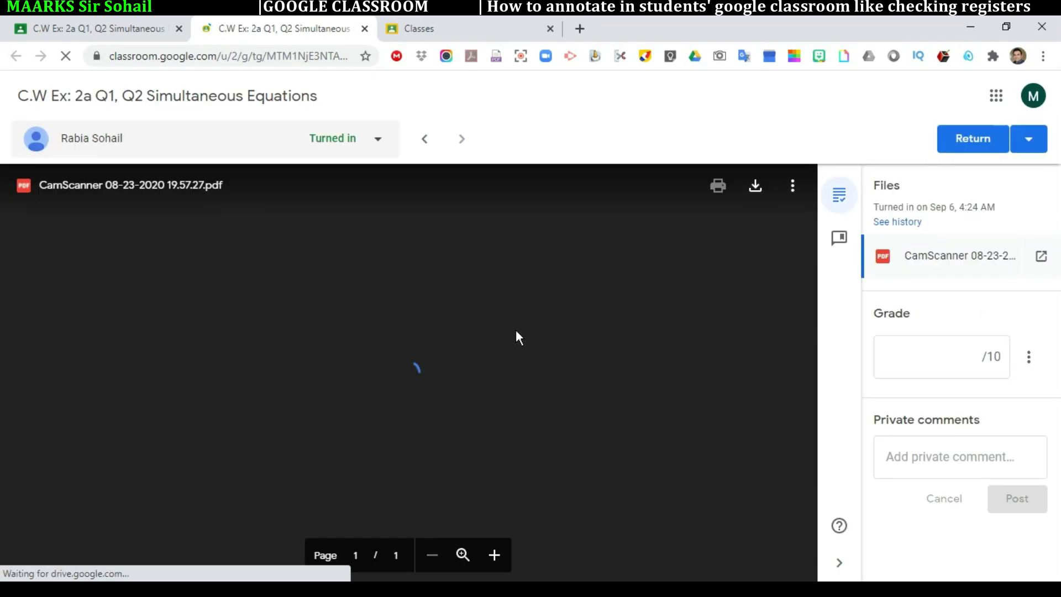
left_click_drag(818, 331, 809, 498)
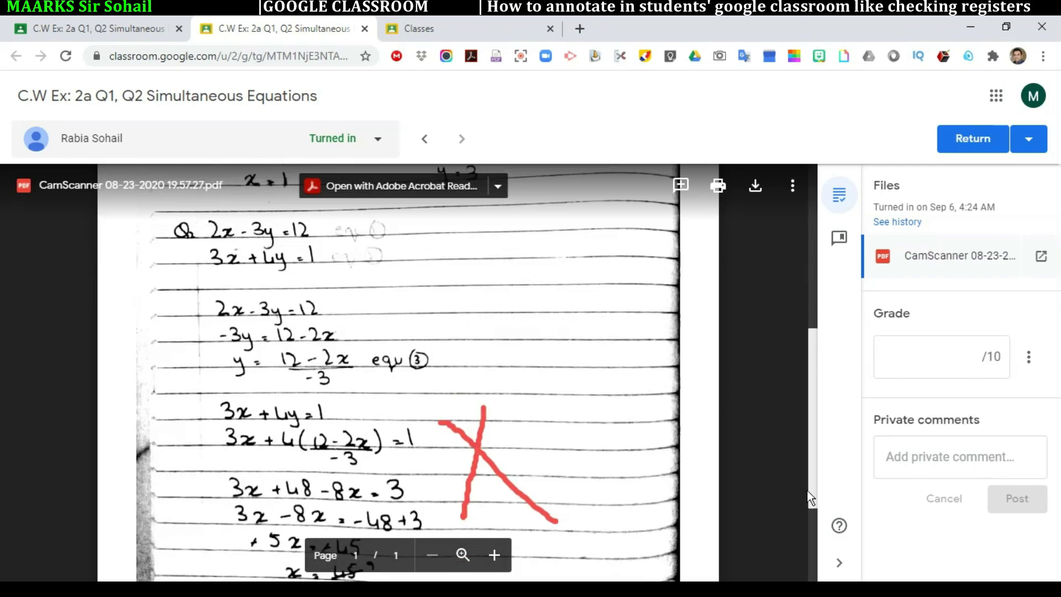
left_click(940, 359)
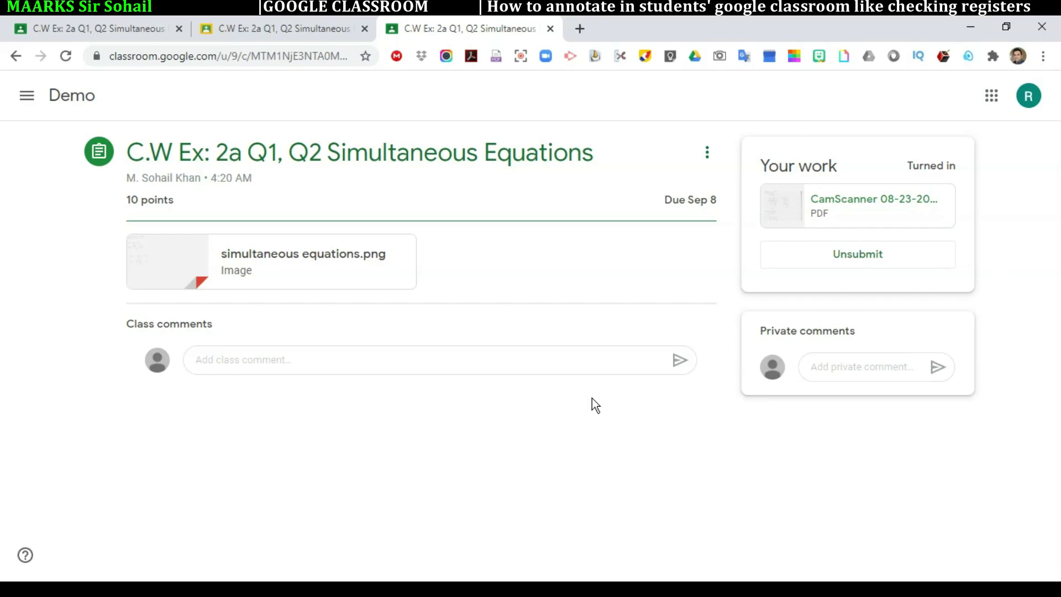
Step: Minimize Chrome and restore the assignment folder window, maximized
left_click(970, 27)
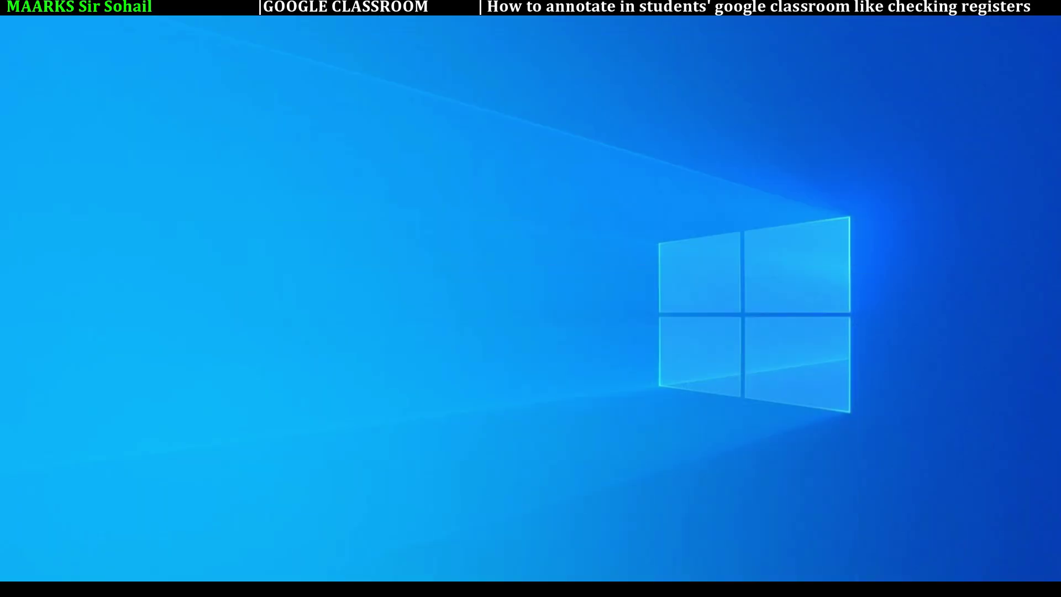
mouse_move(362, 589)
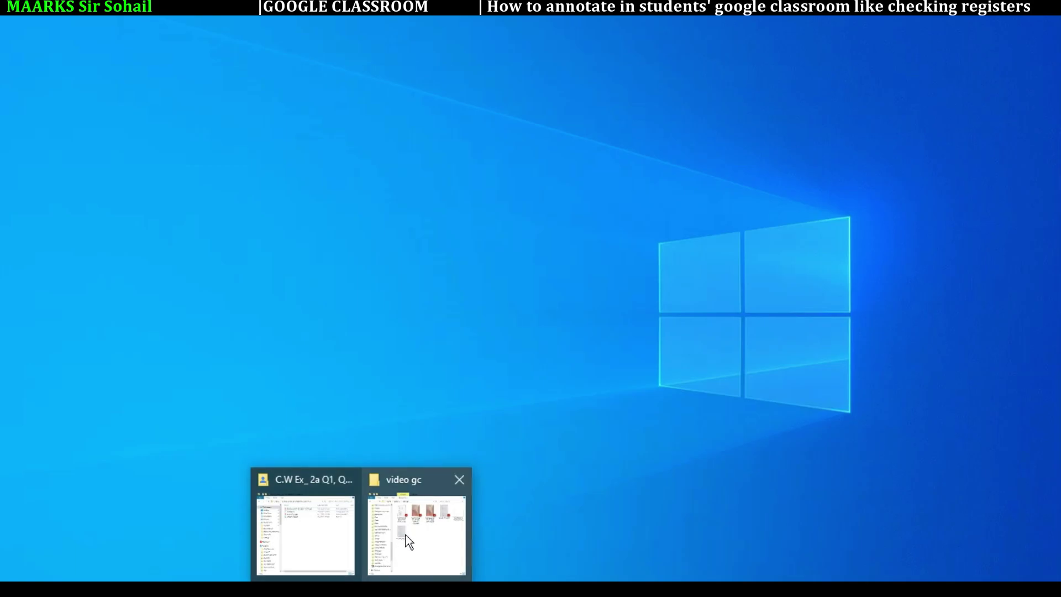
left_click(336, 539)
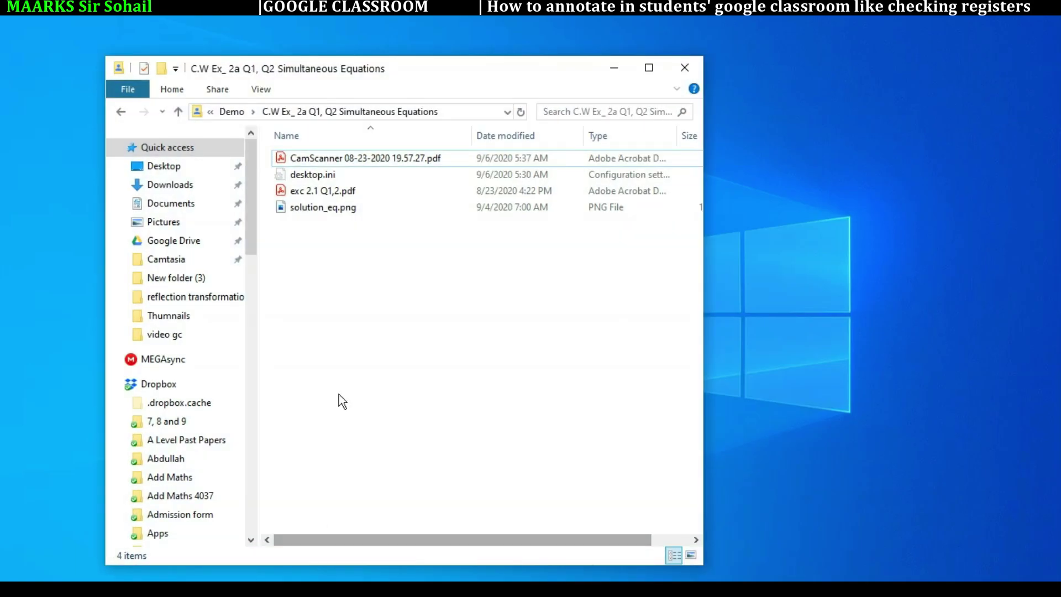
double_click(645, 71)
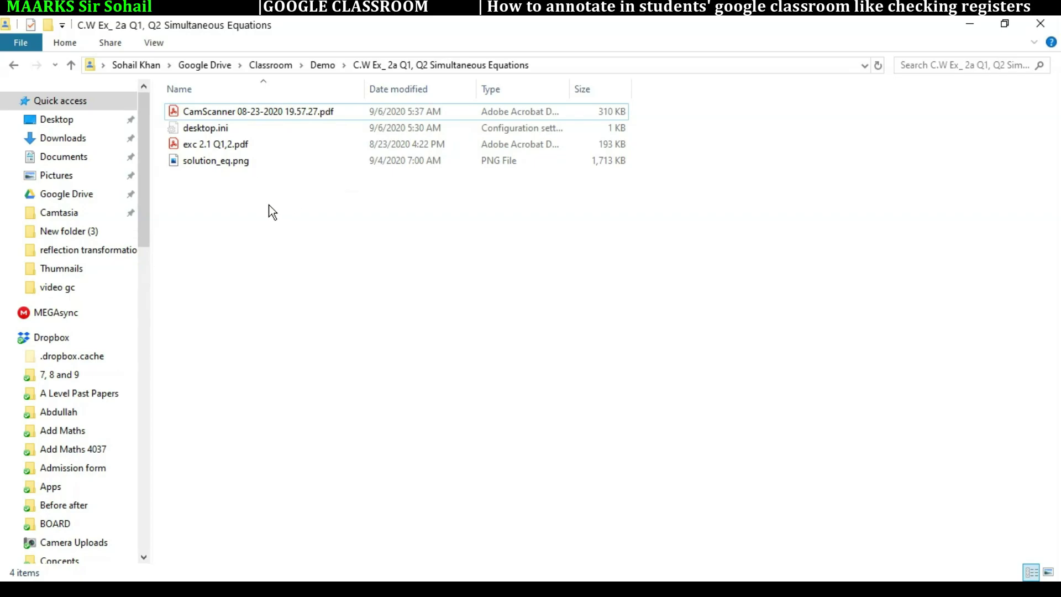
Step: Open solution_eq.png in Paint using Open with
left_click(224, 164)
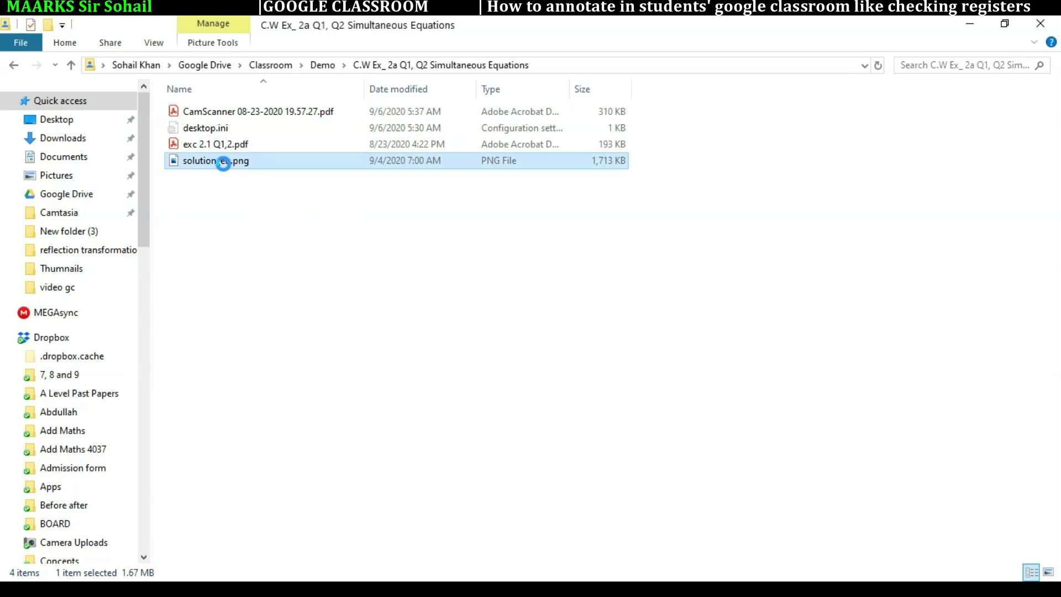
right_click(224, 165)
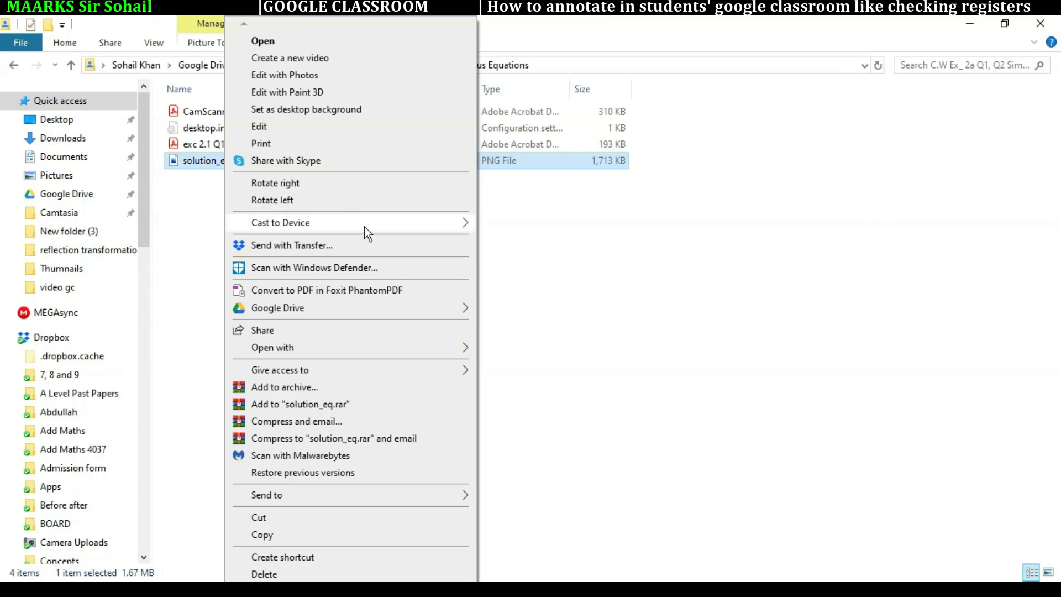
mouse_move(364, 228)
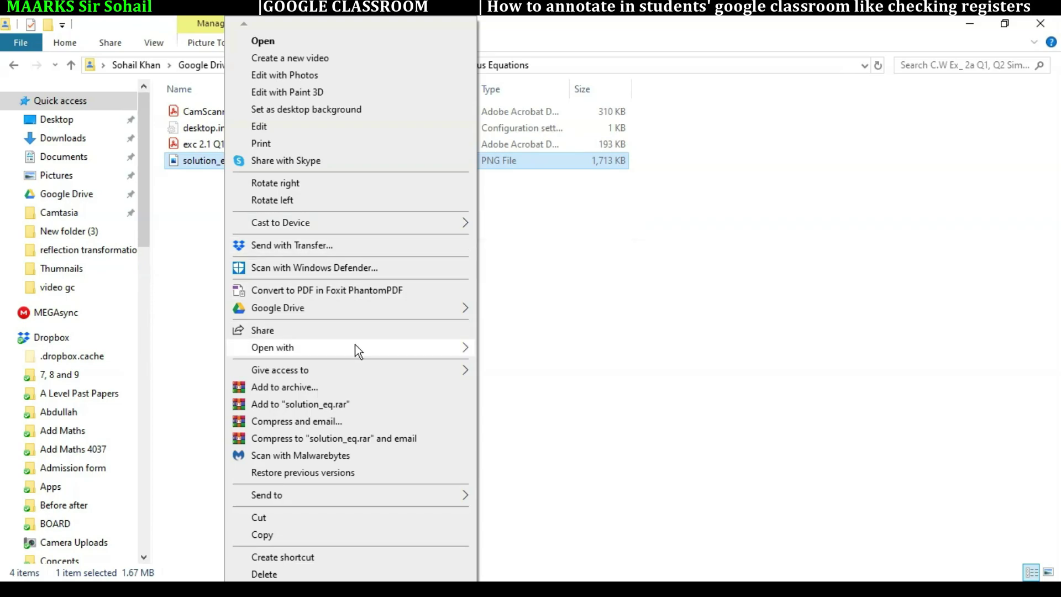
mouse_move(355, 344)
left_click(524, 384)
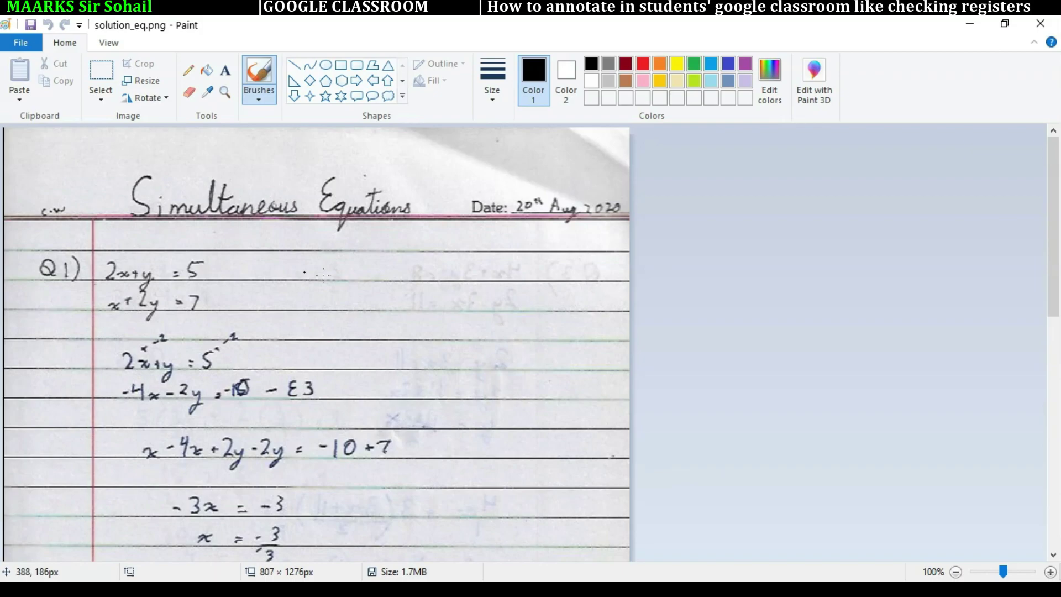
Step: Zoom the image to 50% and set the brush to the thickest size in red
scroll(357, 294, "down", 10)
scroll(358, 293, "up", 10)
left_click(957, 573)
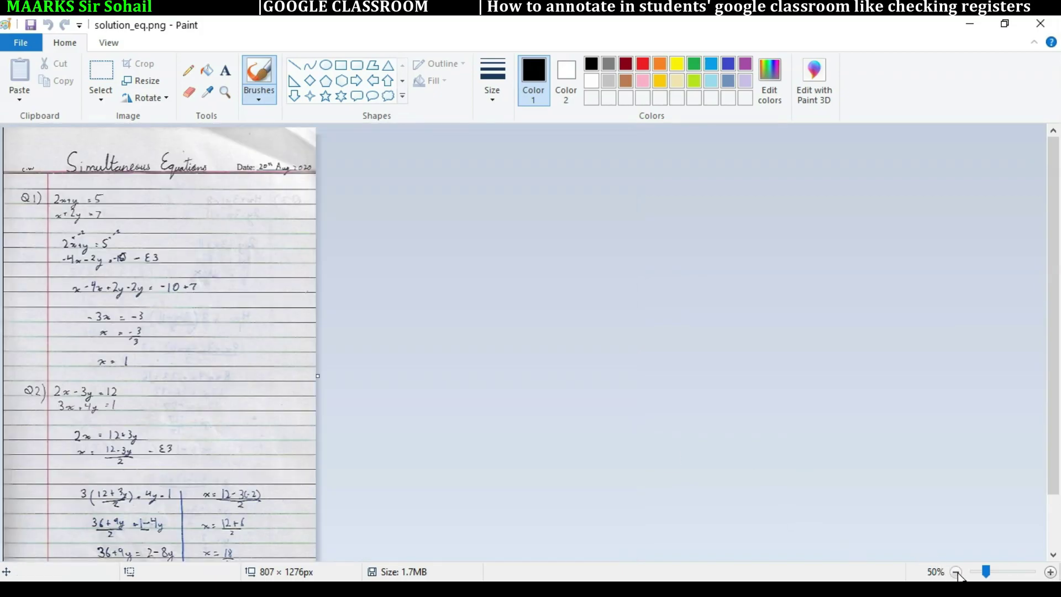
scroll(169, 325, "down", 1)
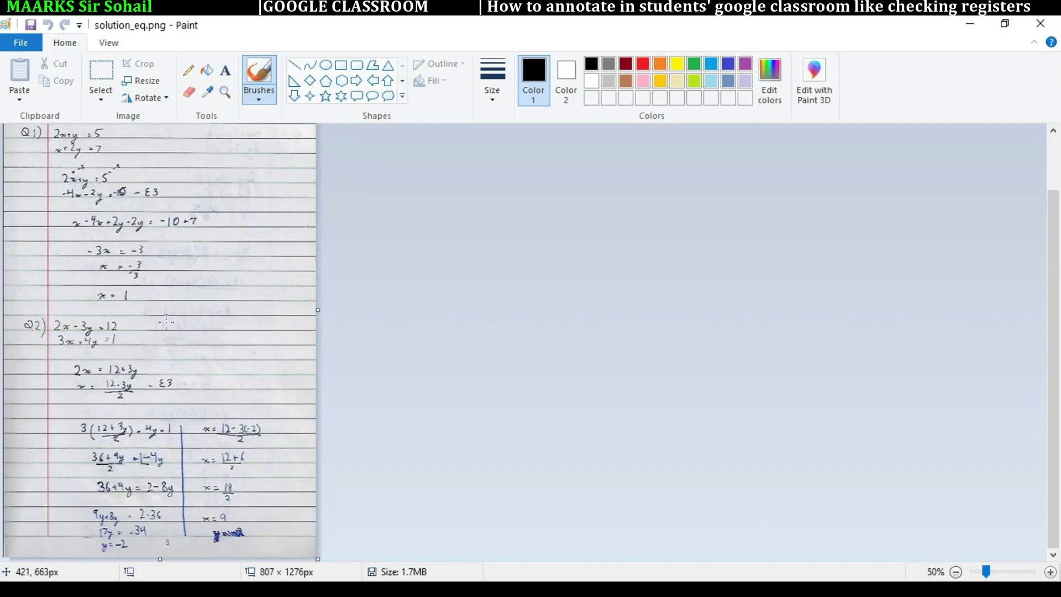
scroll(169, 324, "up", 1)
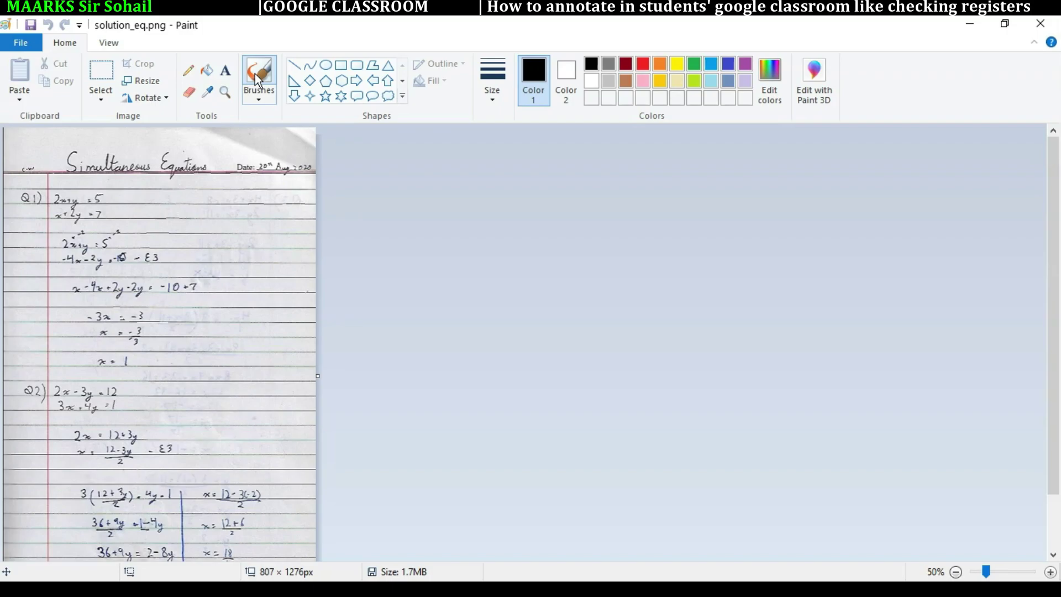
left_click(493, 91)
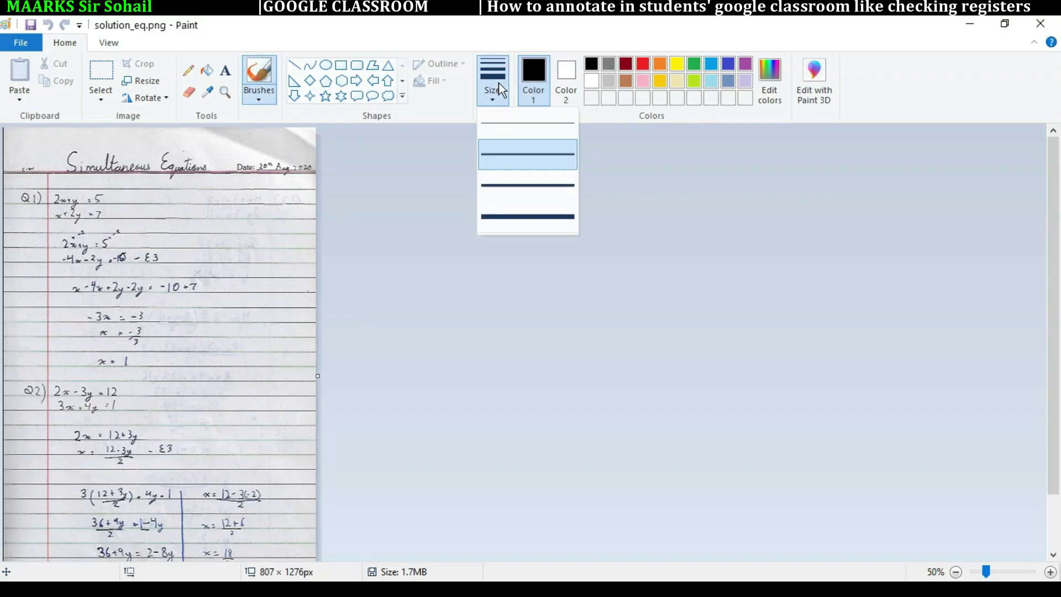
left_click(523, 221)
left_click(643, 65)
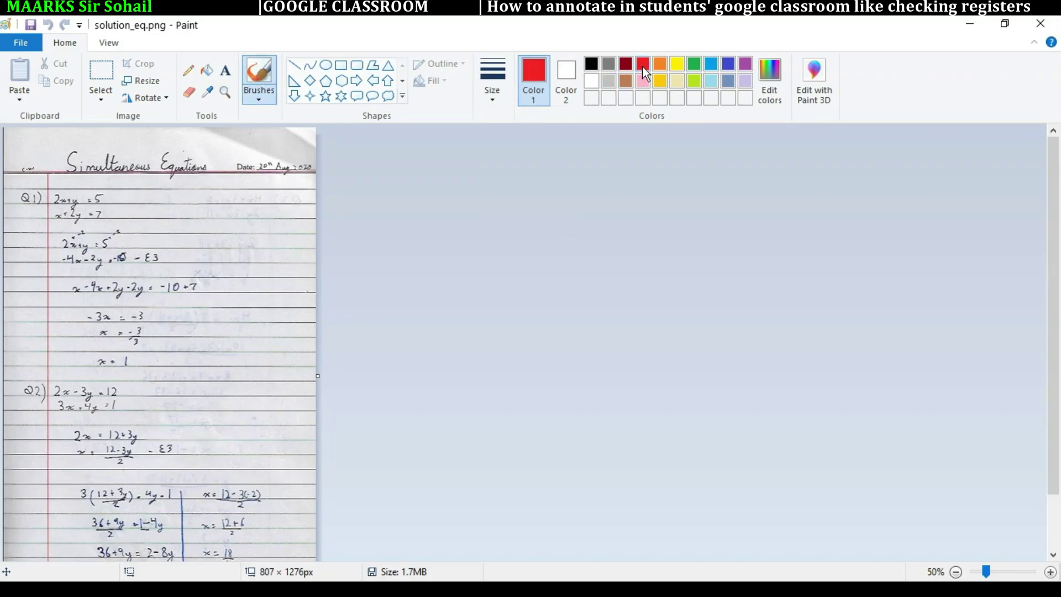
Step: Draw a tick by Q1 and an arrow with 'This is wrong', then thinner, circle E3 and write 'sign mistake'
mouse_move(173, 231)
left_mouse_down()
mouse_move(183, 240)
mouse_move(224, 216)
left_mouse_up()
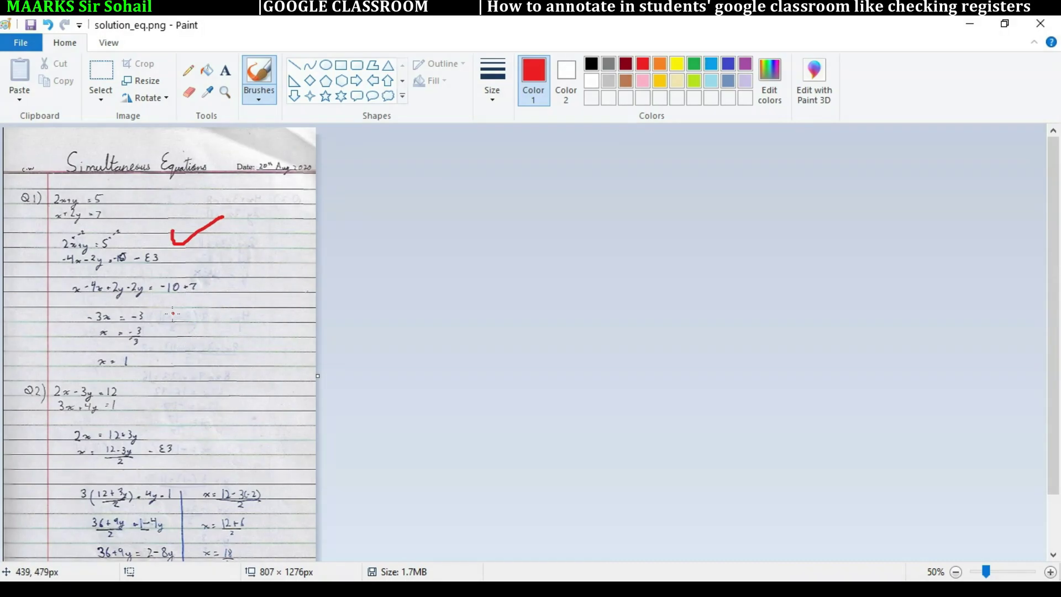
mouse_move(151, 333)
left_mouse_down()
mouse_move(209, 332)
mouse_move(296, 309)
left_mouse_up()
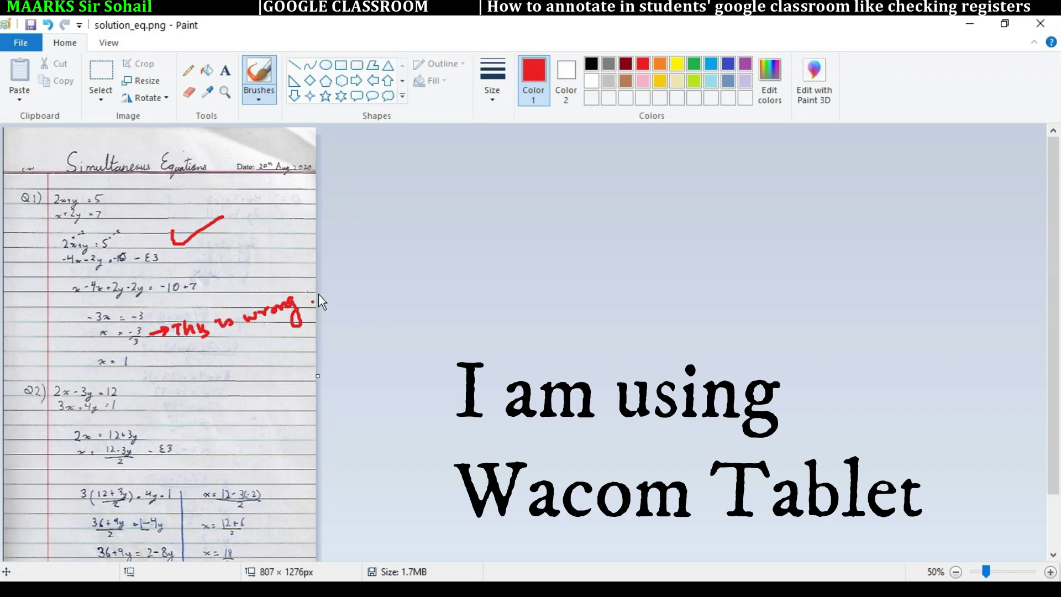
left_click(491, 86)
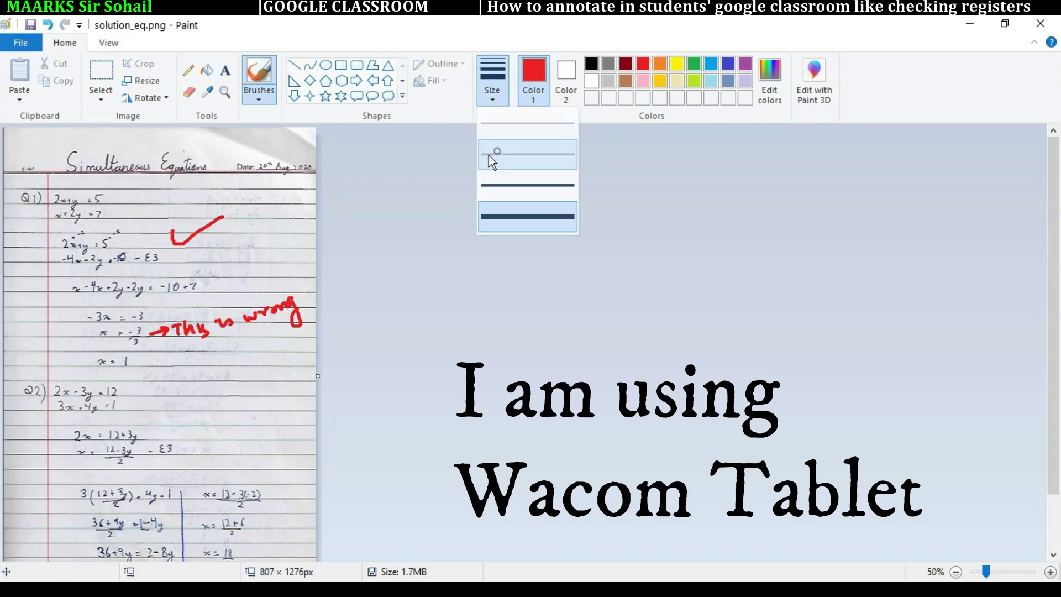
left_click(494, 156)
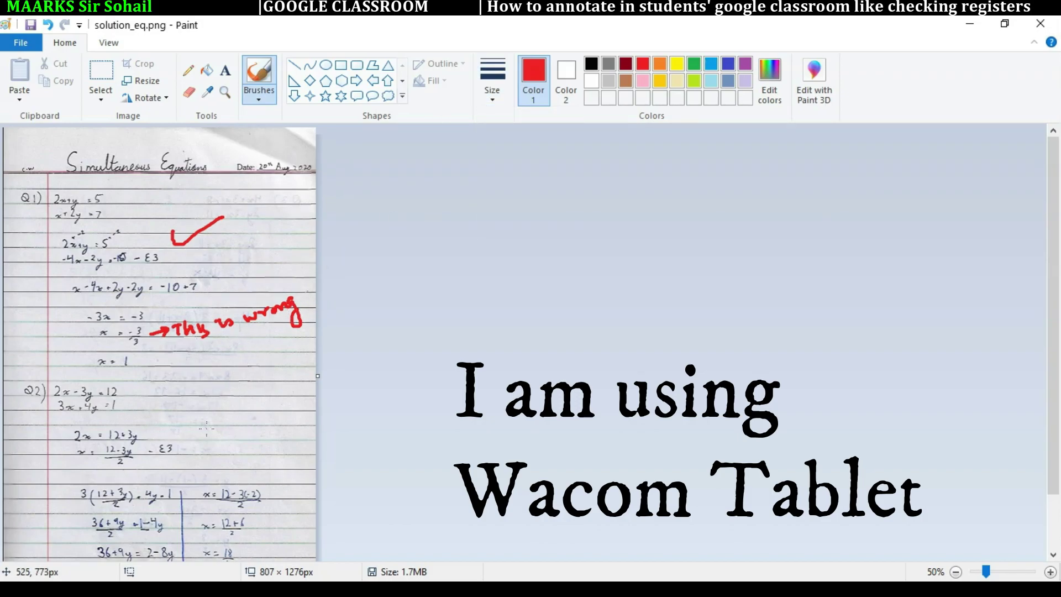
mouse_move(174, 434)
left_mouse_down()
mouse_move(161, 457)
mouse_move(174, 435)
mouse_move(221, 417)
left_mouse_up()
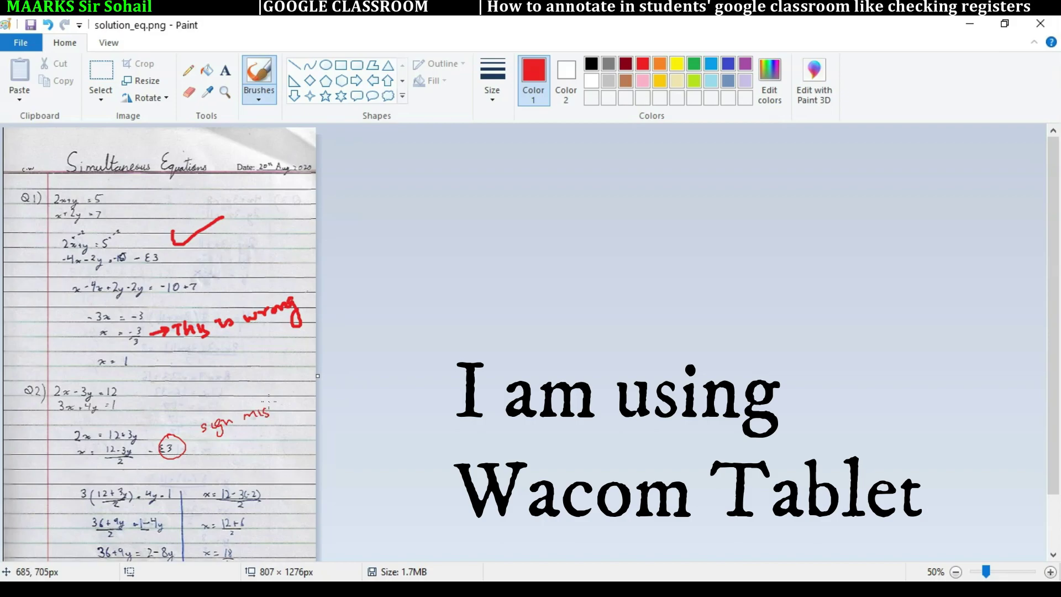
left_click_drag(287, 408, 302, 394)
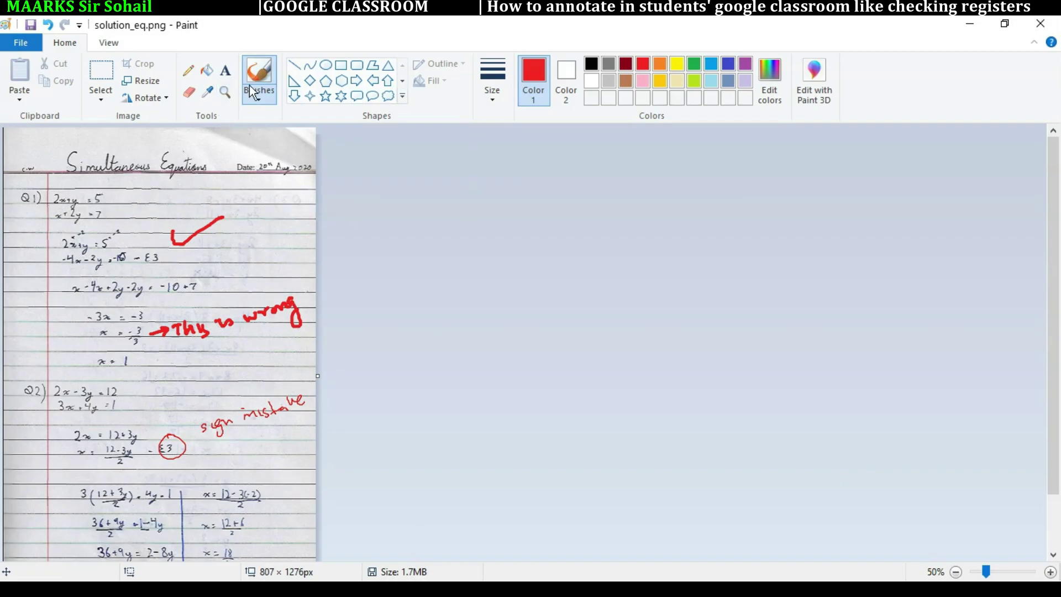
Step: Add the red text comment 'wrong working' beside Q1, then save and close Paint
left_click(226, 71)
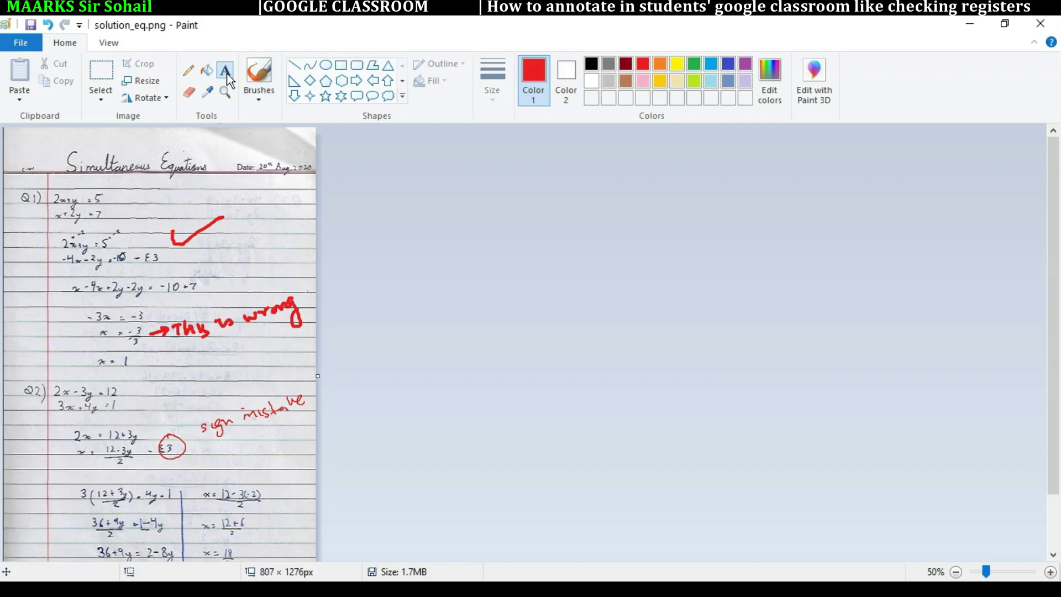
left_click(188, 258)
type("l;ksflskdf;;lksdf;")
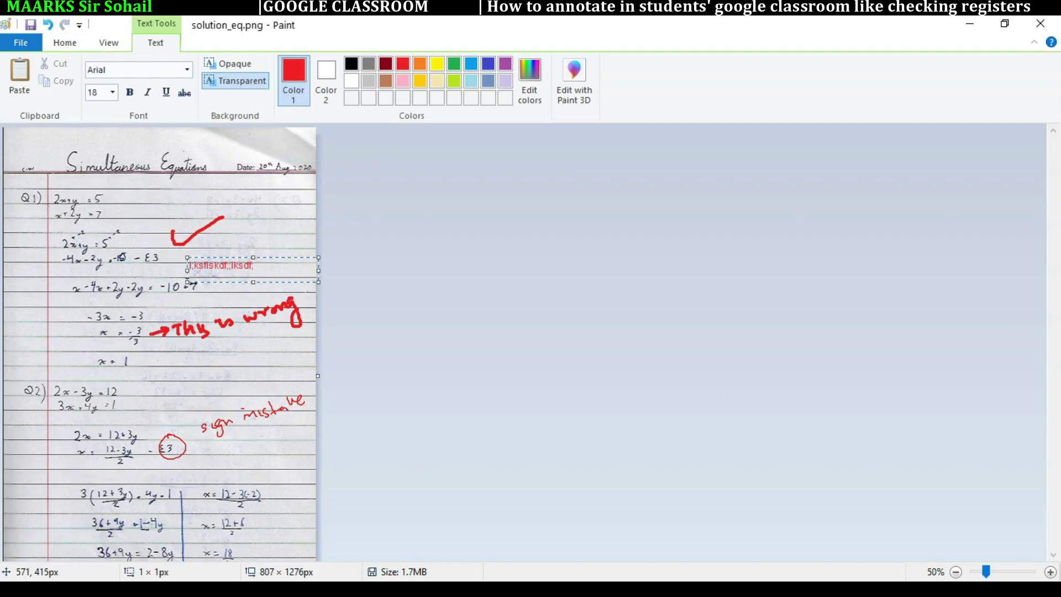
key("ctrl+a")
type("wrong working")
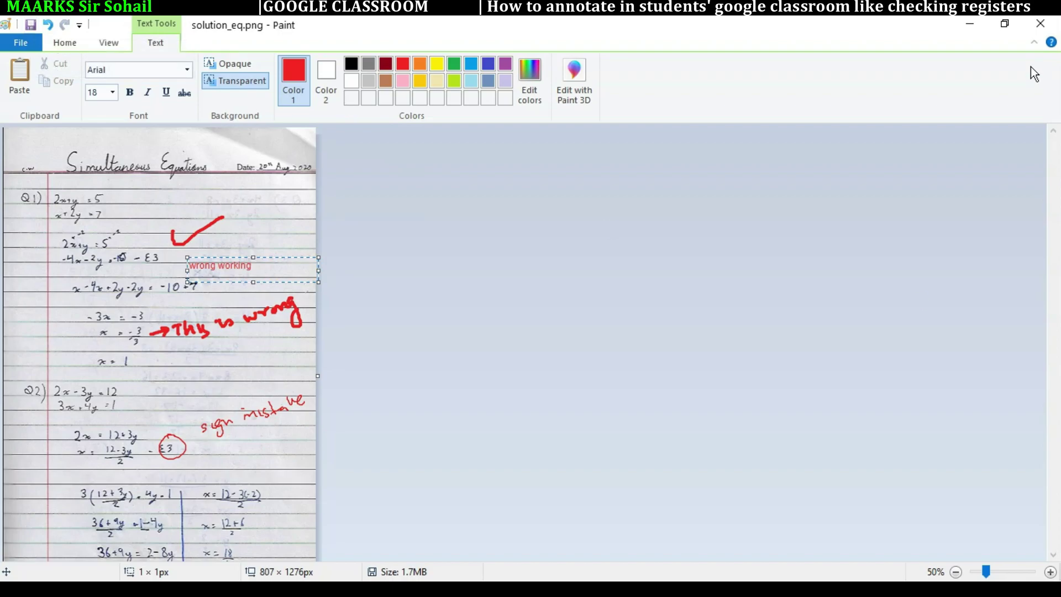
left_click(1041, 24)
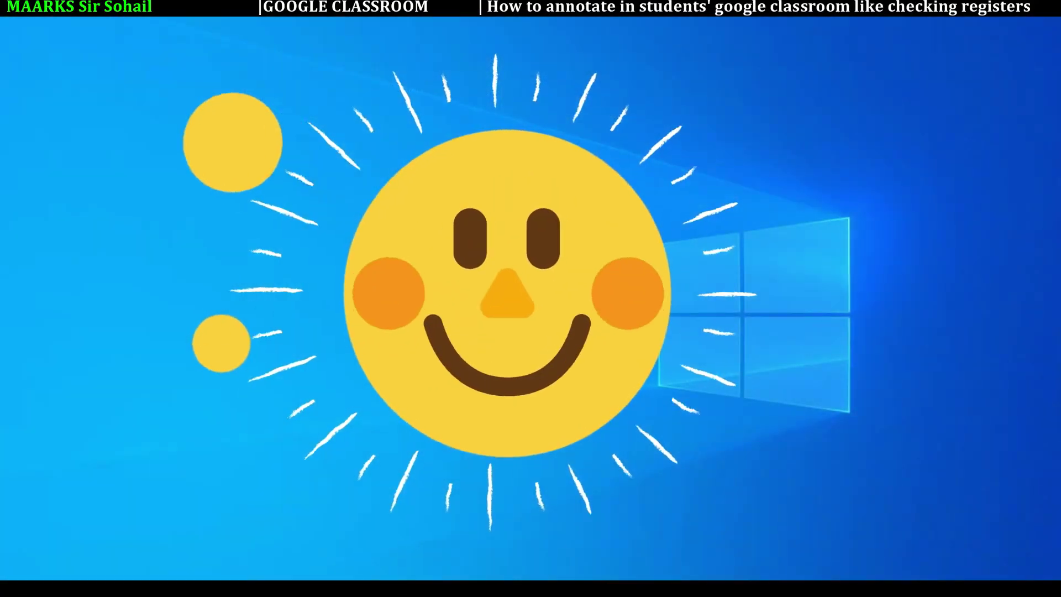